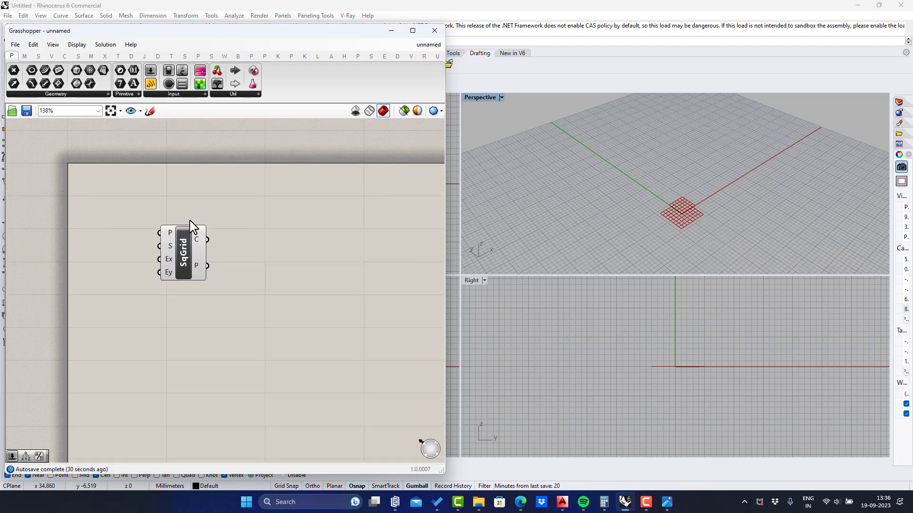
Step: Add a number slider starting at 6, connect it to the square grid's Extent X and Extent Y inputs, and set it to 9
drag(185, 246, 181, 189)
click(185, 252)
scroll(732, 179, up, 3)
scroll(691, 239, up, 3)
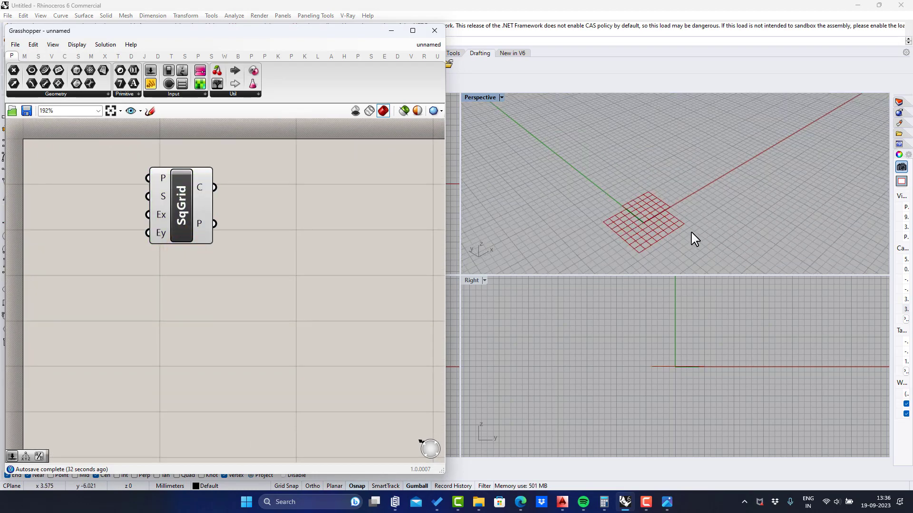
right_drag(248, 201, 210, 203)
right_drag(162, 218, 323, 225)
double_click(109, 245)
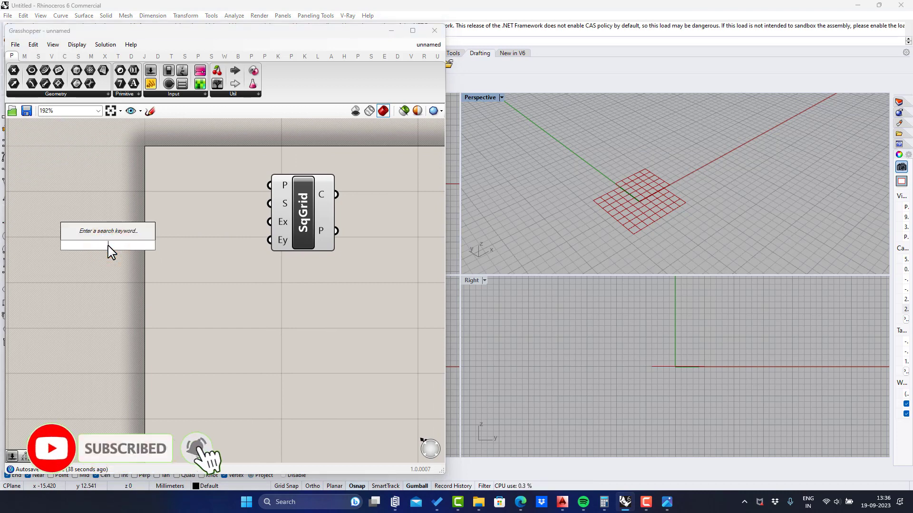
text(6)
key(Return)
drag(183, 249, 270, 221)
drag(308, 246, 304, 246)
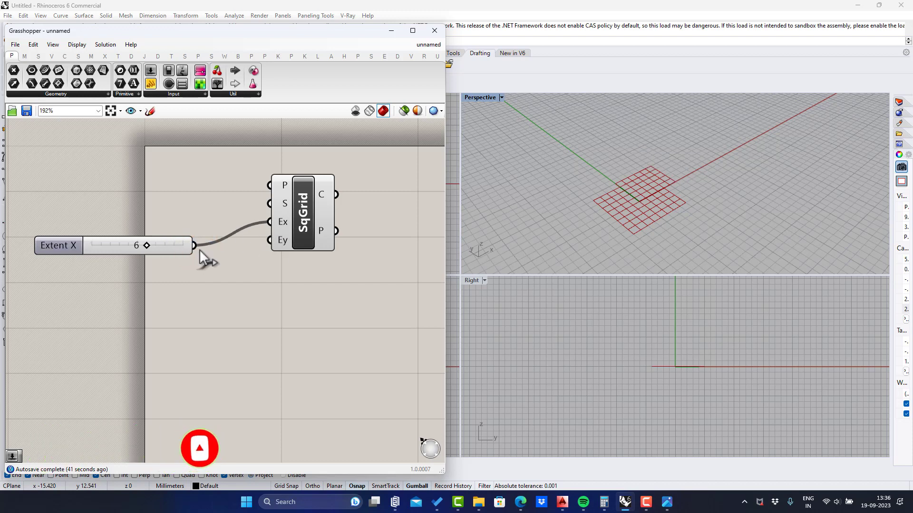
drag(199, 248, 269, 241)
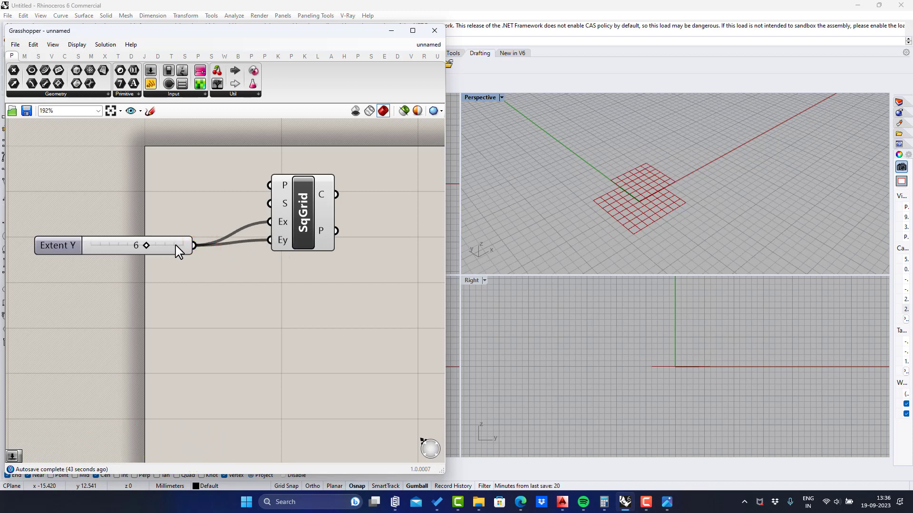
drag(124, 247, 175, 245)
Step: Add a number slider starting at 2, connect it to the square grid's Size input, and set it to 3
double_click(122, 187)
text(Number Slider)
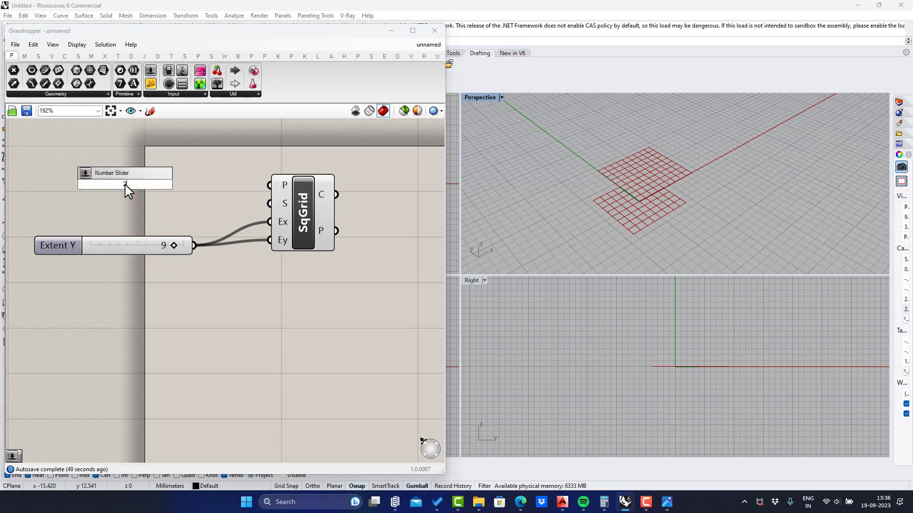
key(Return)
drag(199, 185, 270, 203)
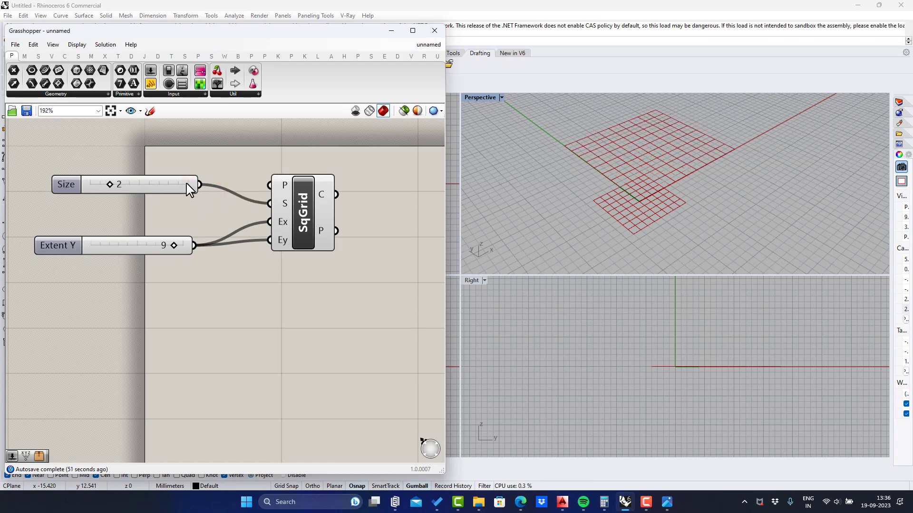
drag(104, 187, 115, 215)
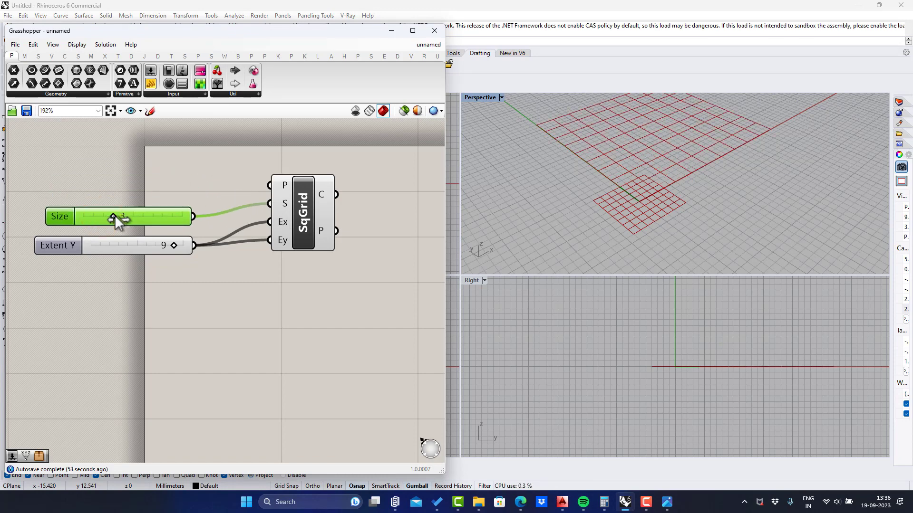
scroll(637, 207, down, 2)
scroll(632, 159, up, 3)
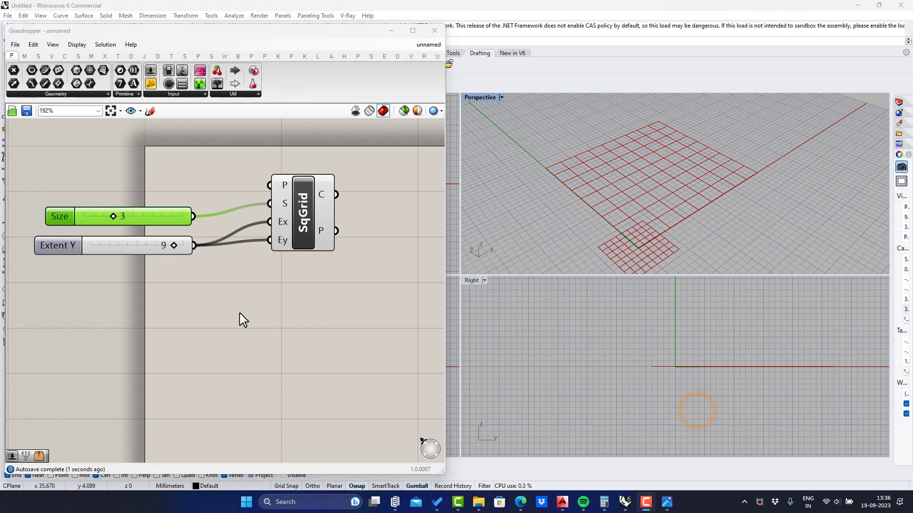
Step: Add a point Deconstruct component fed by the square grid's P output, and flatten that output
scroll(261, 300, right, 4)
double_click(262, 212)
text(d)
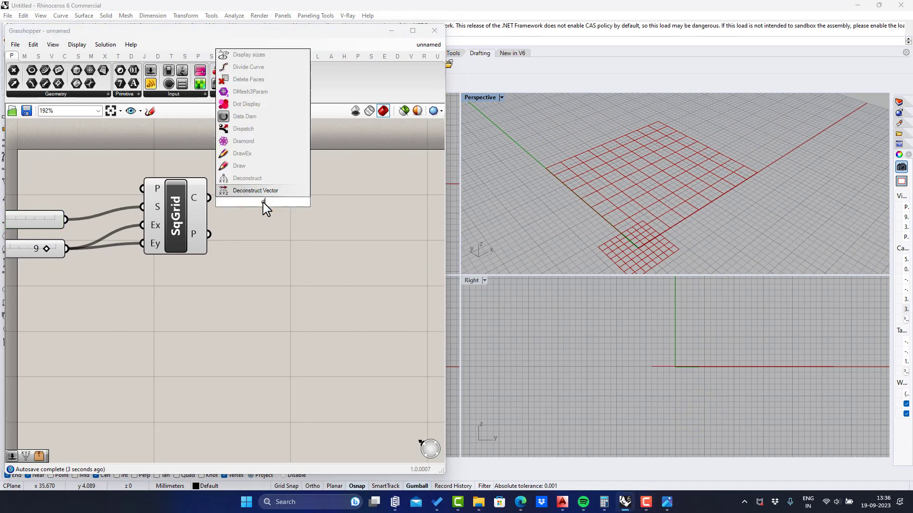
text(econ)
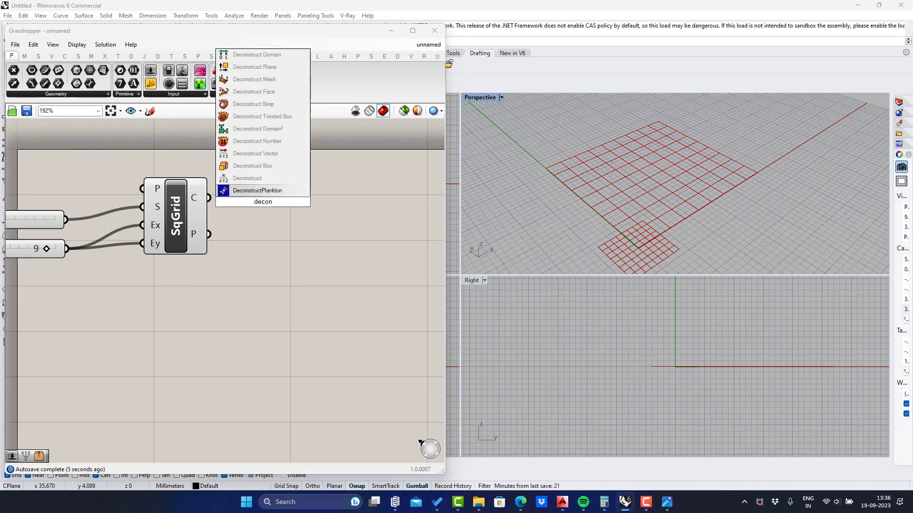
click(253, 178)
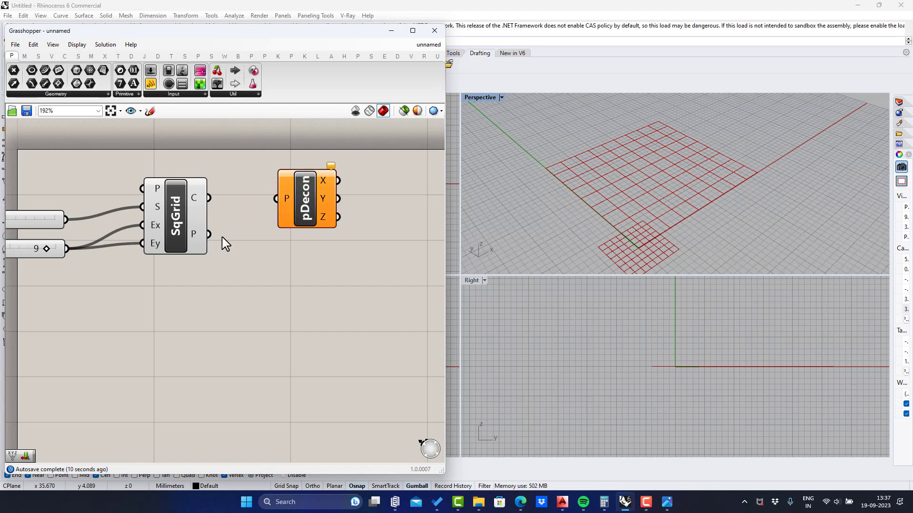
drag(208, 234, 405, 228)
click(305, 292)
click(220, 288)
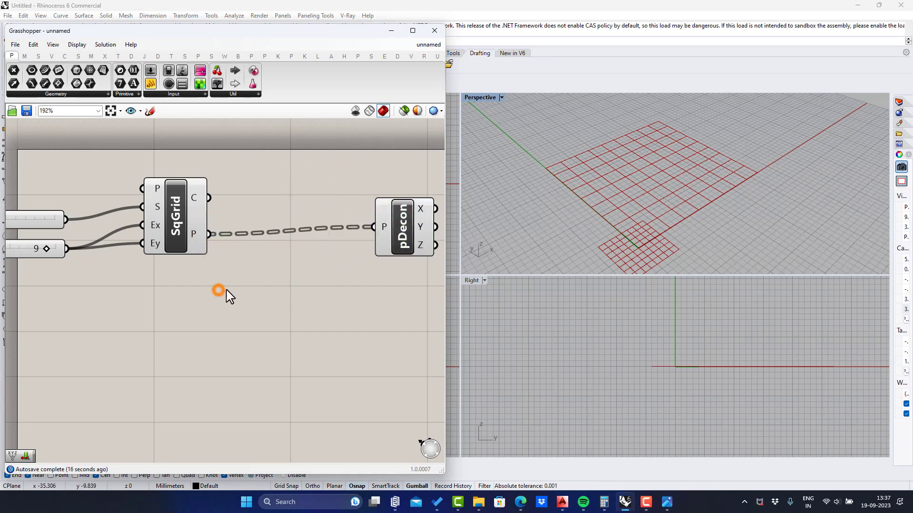
right_click(196, 240)
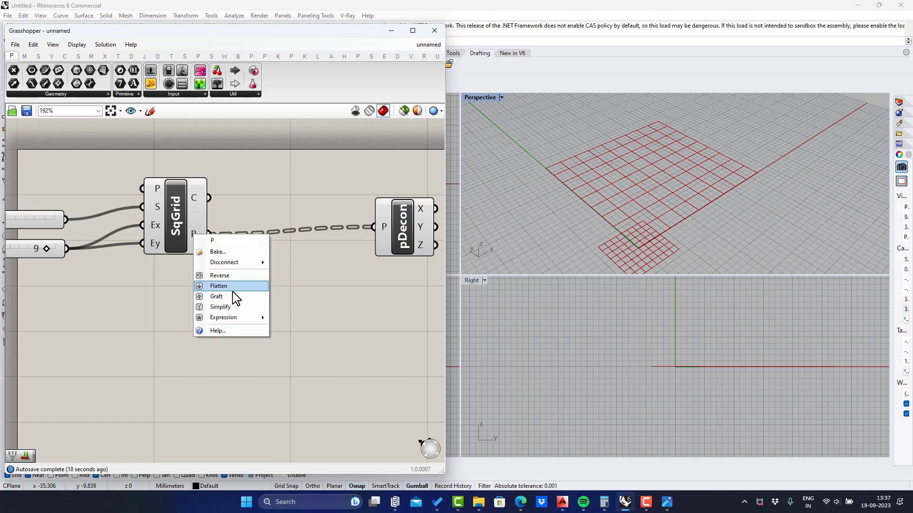
click(232, 289)
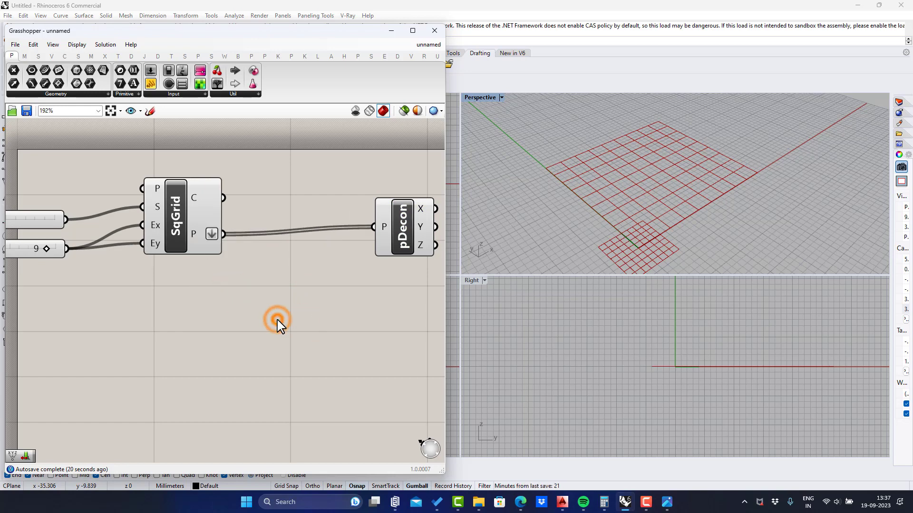
double_click(277, 321)
text(is)
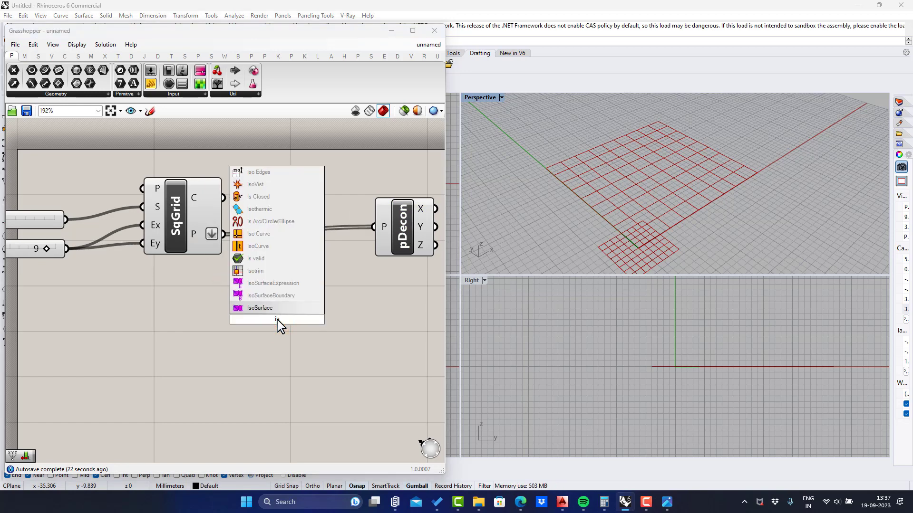
key(Escape)
Step: Add a List Length component below the wire and connect the square grid's flattened P output to it
double_click(277, 321)
text(list l)
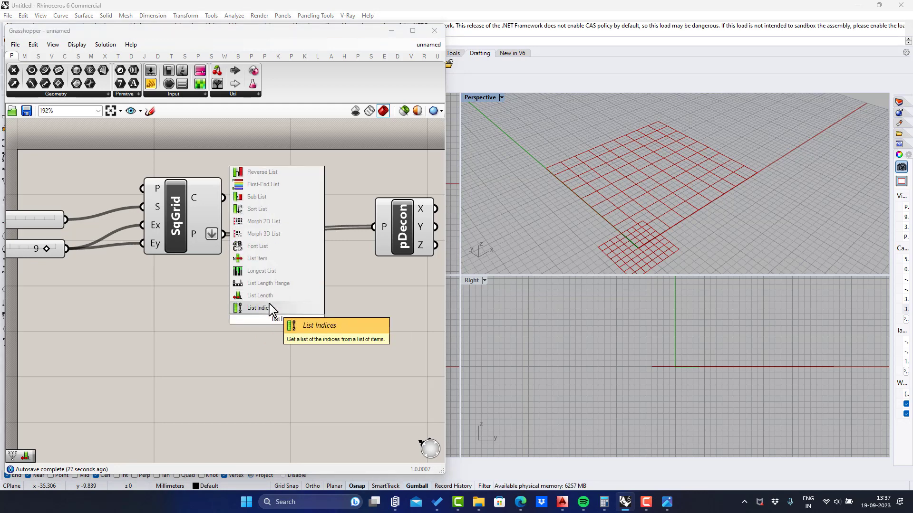
click(268, 296)
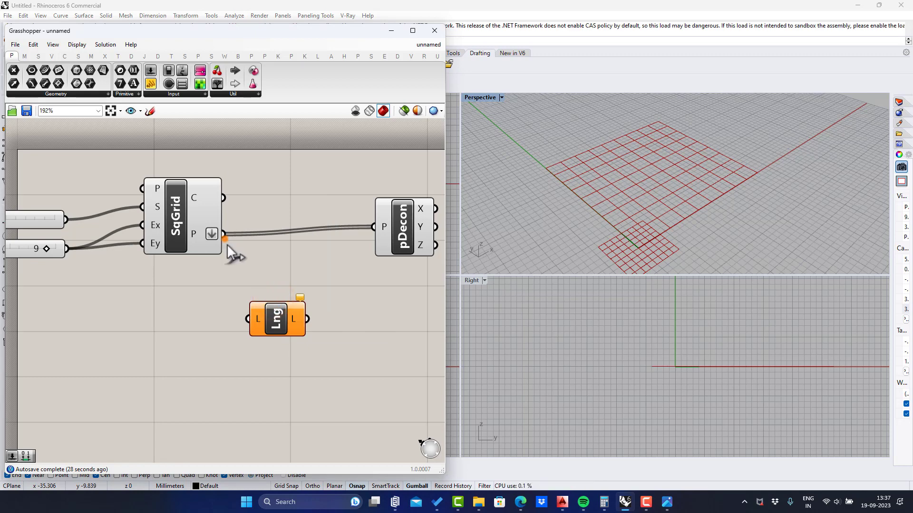
drag(225, 238, 295, 309)
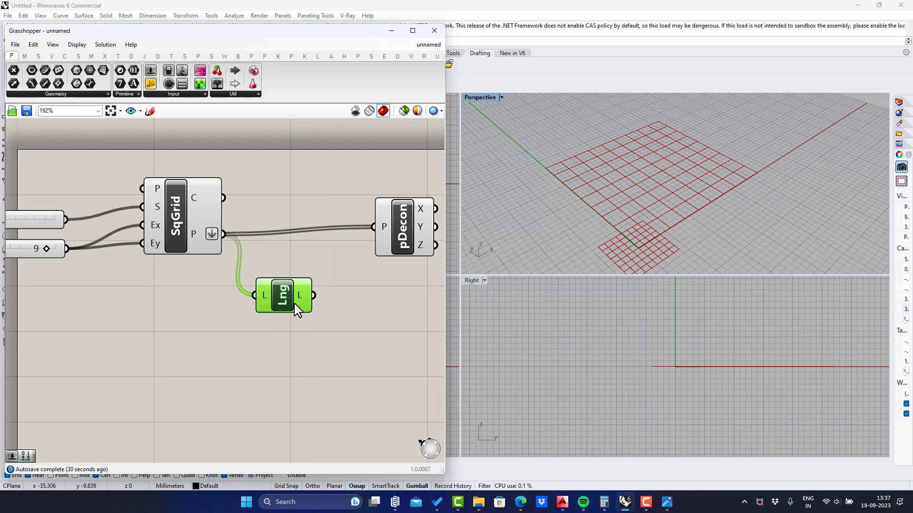
click(289, 332)
Step: Add a Random component below the Deconstruct component and connect the list length to its N input
right_drag(358, 338, 230, 317)
double_click(276, 305)
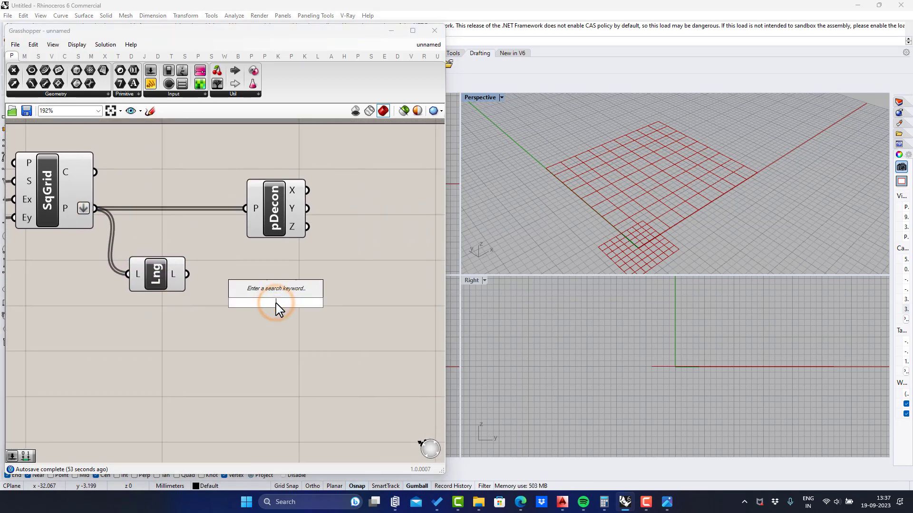
text(ran)
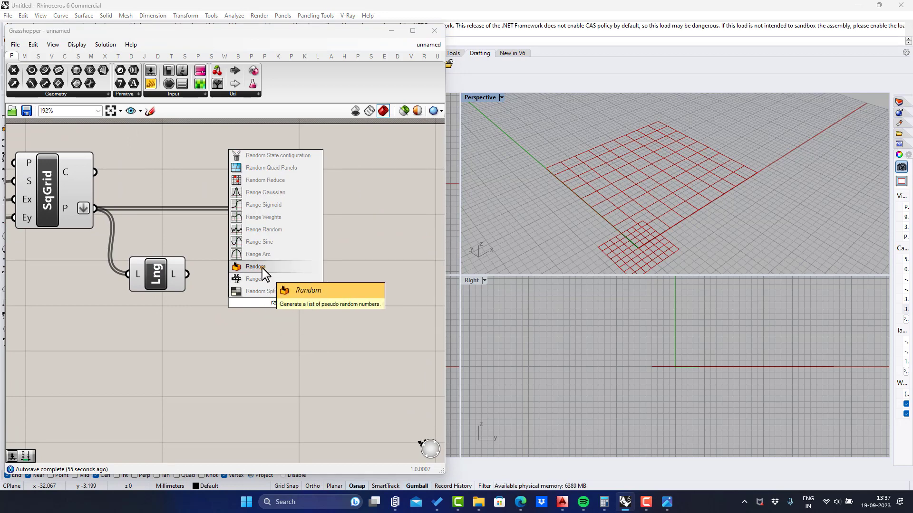
click(259, 267)
drag(187, 274, 243, 302)
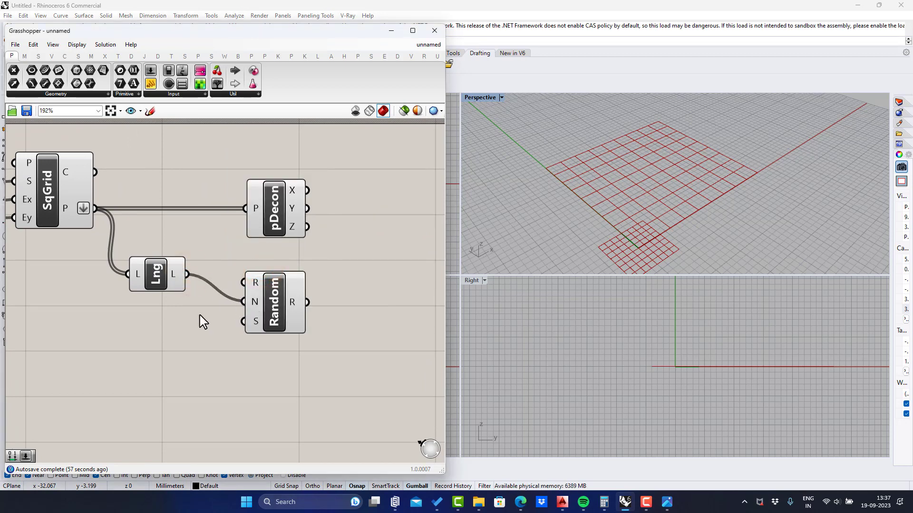
Step: Add a number slider with value 5, connect it to Random's Range input, and place it beneath the List Length component
right_drag(204, 321, 262, 291)
double_click(144, 333)
text(slider)
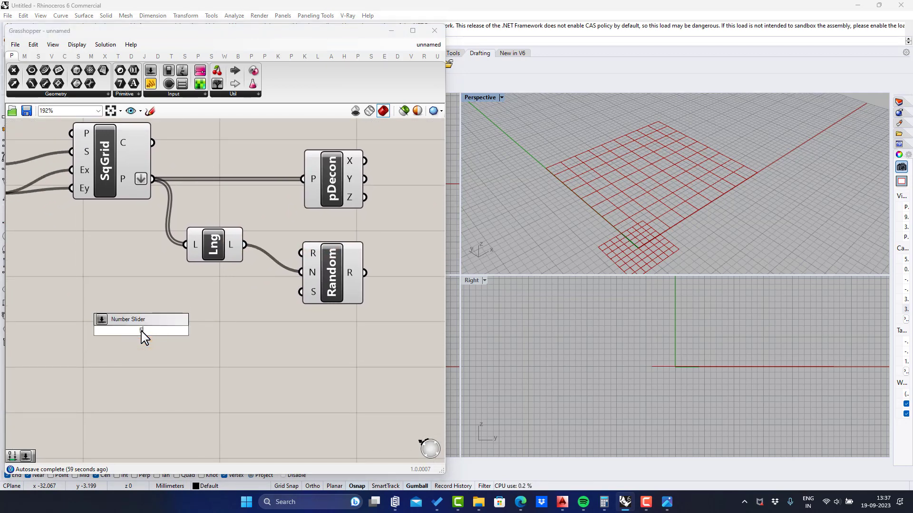
key(Return)
drag(255, 284, 301, 253)
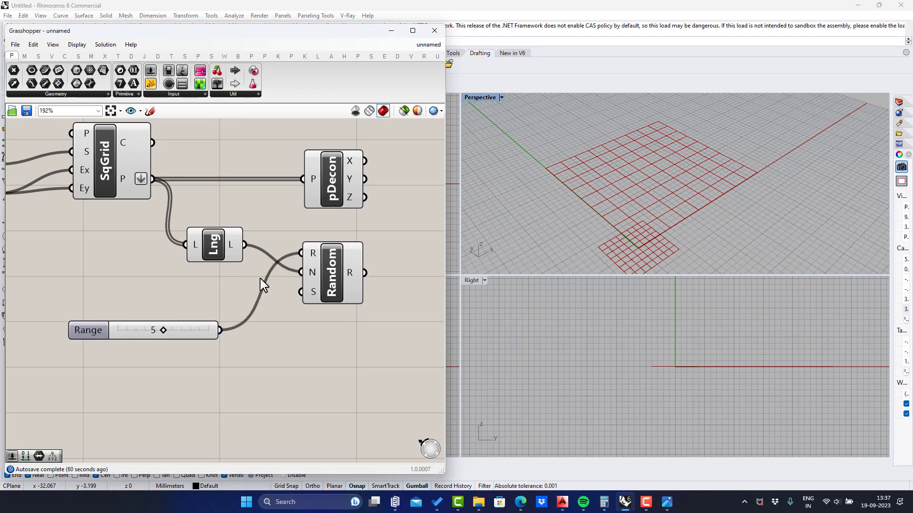
drag(190, 326, 184, 274)
Step: Add a number slider with value 25, connect it to Random's Seed input, and align it under the Range slider
double_click(153, 322)
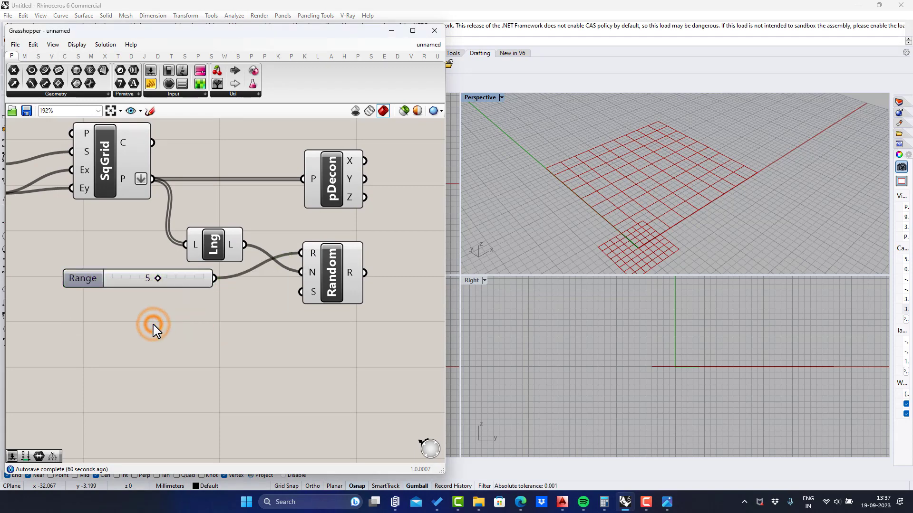
text(25)
key(Return)
drag(193, 332, 287, 294)
click(246, 336)
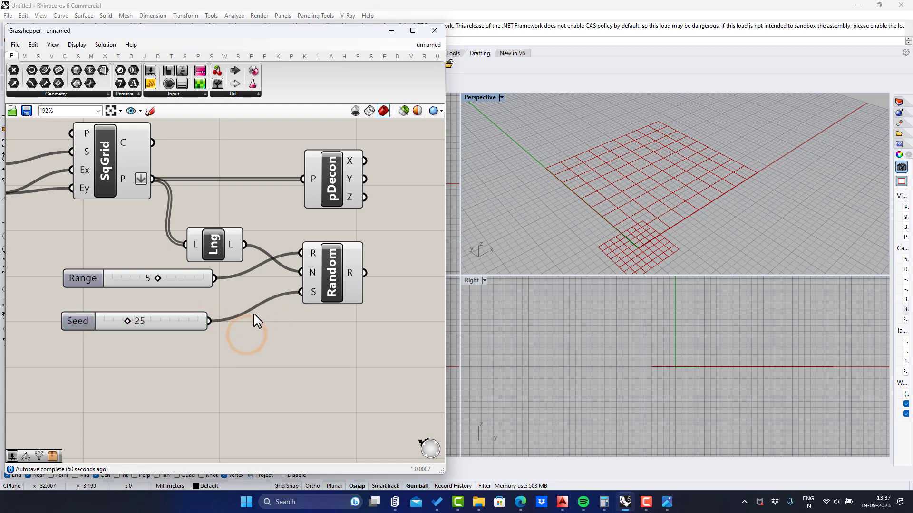
click(181, 322)
click(177, 342)
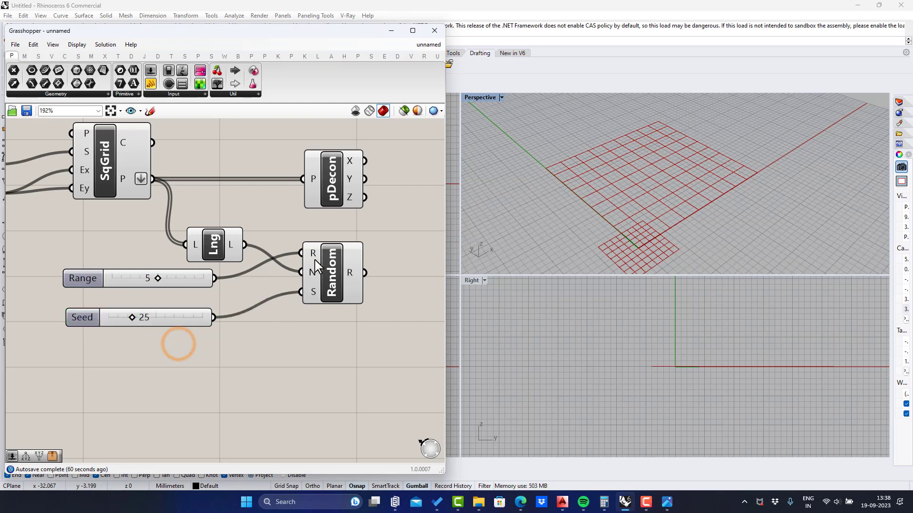
Step: Add a Construct Point component beside the Deconstruct component, leaving room for wires between them
right_drag(309, 261, 146, 308)
drag(190, 246, 193, 233)
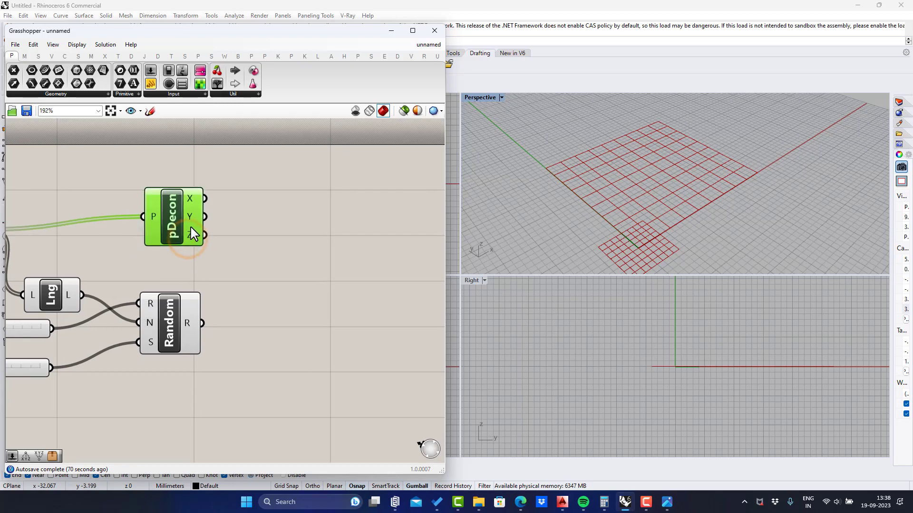
double_click(272, 239)
text(constru)
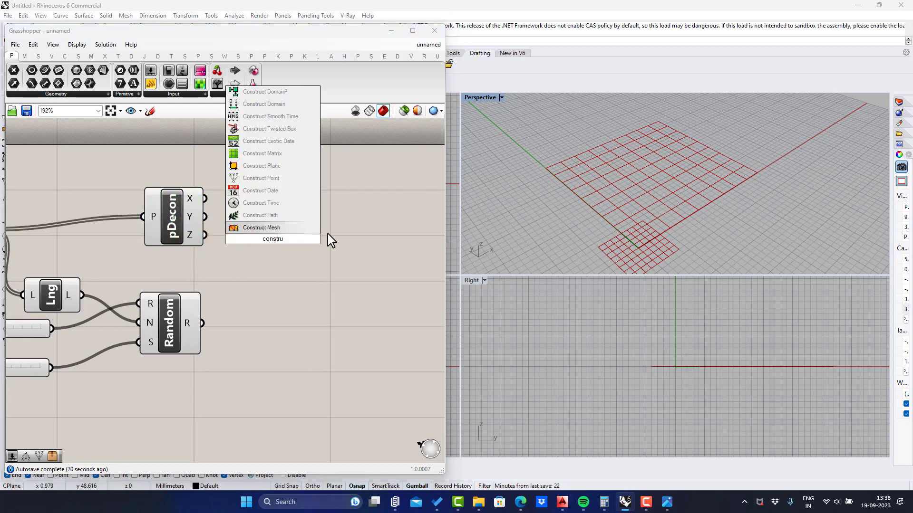
click(287, 200)
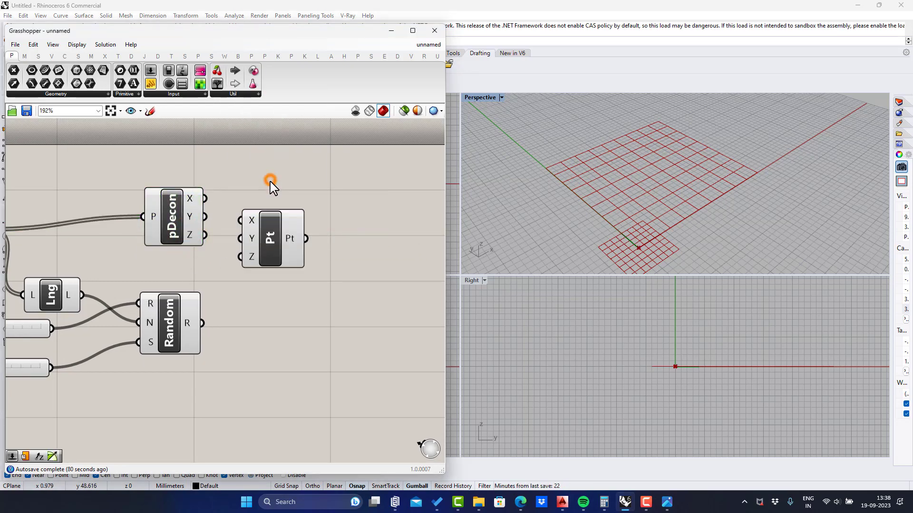
click(213, 218)
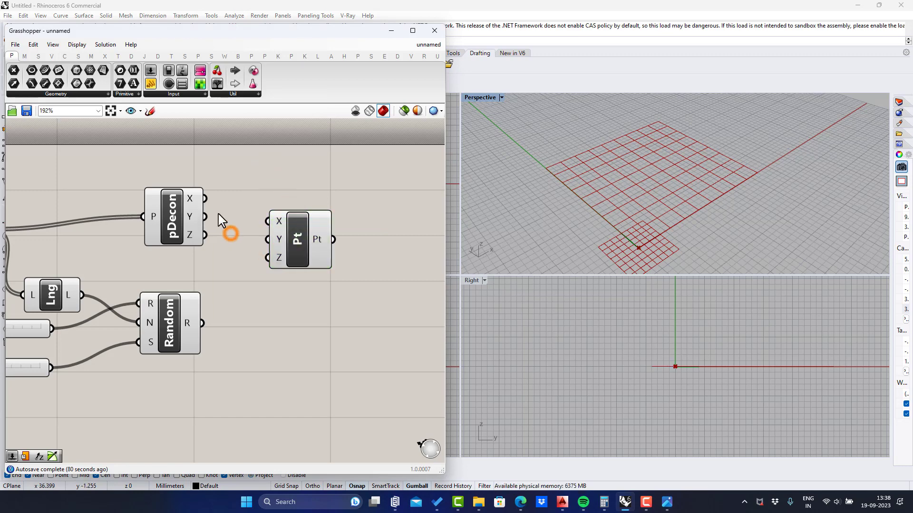
Step: Connect the deconstructed X and Y outputs to Construct Point's X and Y inputs, and the Random output to its Z input
drag(267, 221, 267, 221)
drag(204, 216, 267, 239)
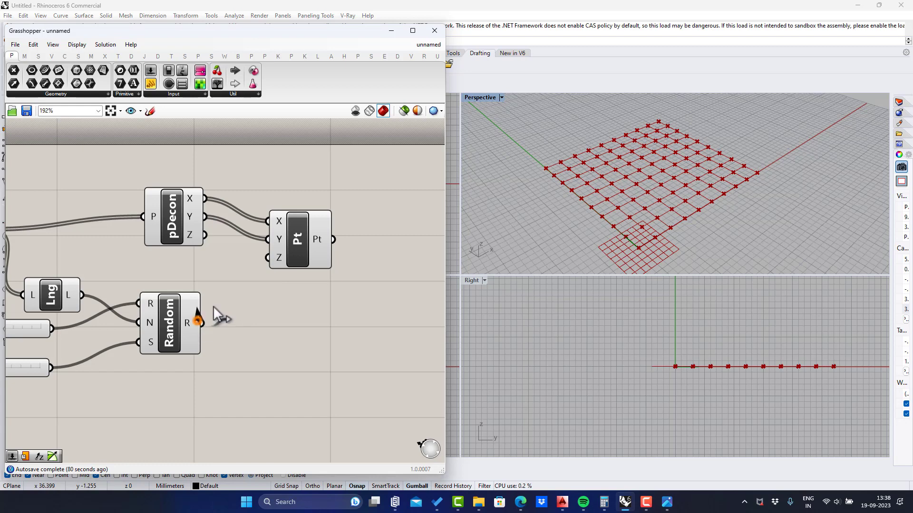
drag(213, 306, 301, 257)
click(308, 319)
Step: Maximize the Perspective view to show the whole point field, and set the Seed slider to 22
right_drag(729, 210, 628, 184)
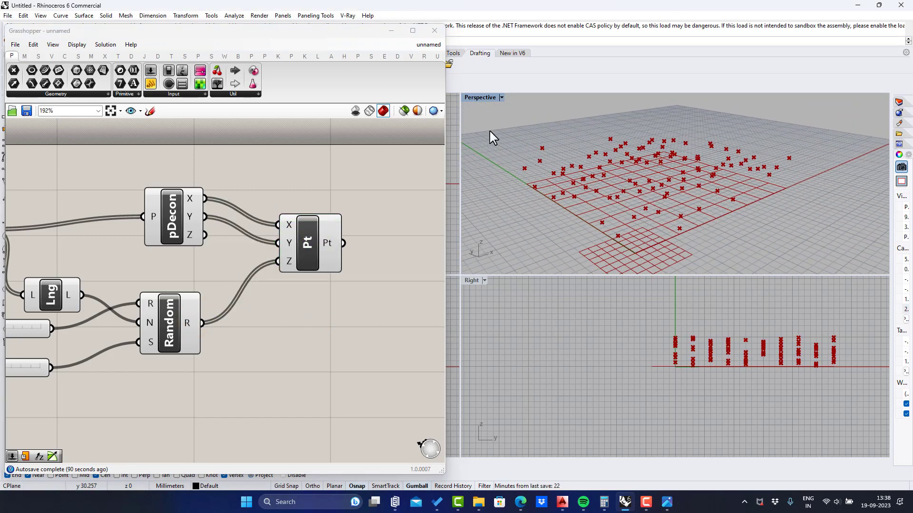
double_click(471, 102)
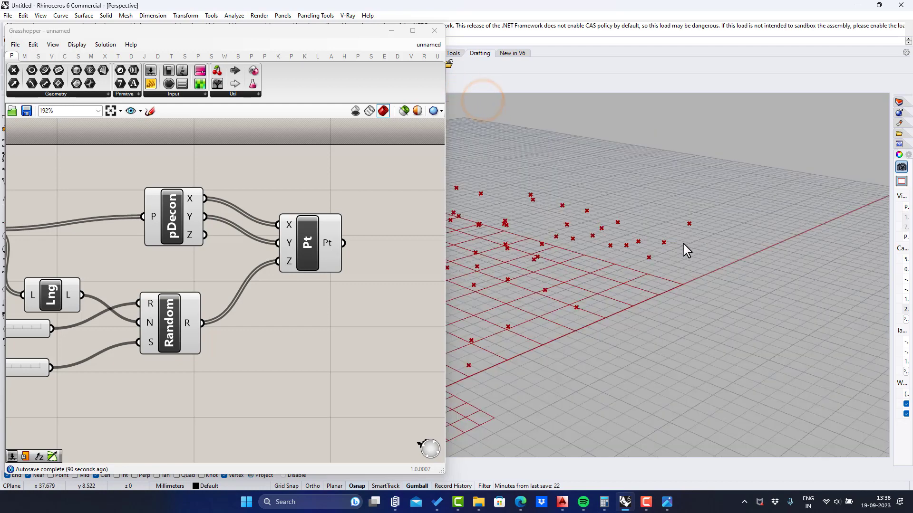
right_drag(685, 251, 661, 247)
right_drag(101, 331, 227, 290)
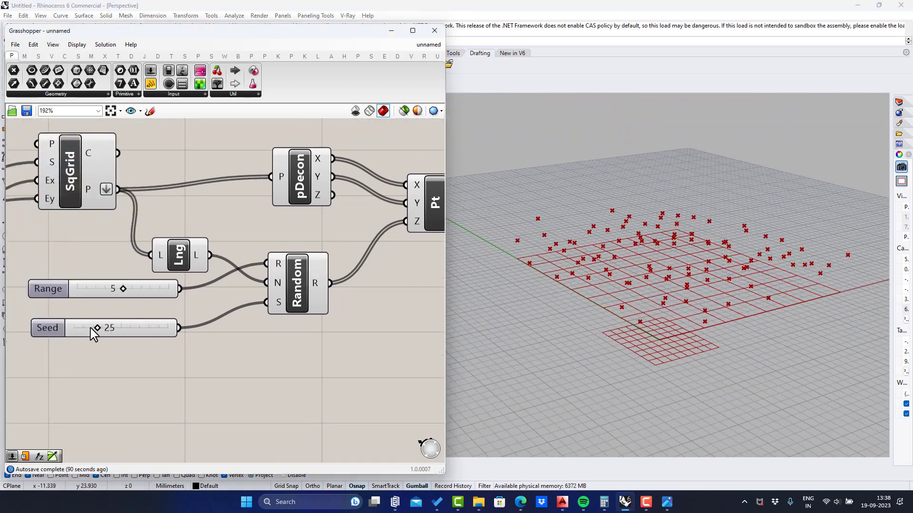
mouse_move(97, 328)
mouse_down()
mouse_move(106, 328)
mouse_move(93, 329)
mouse_up()
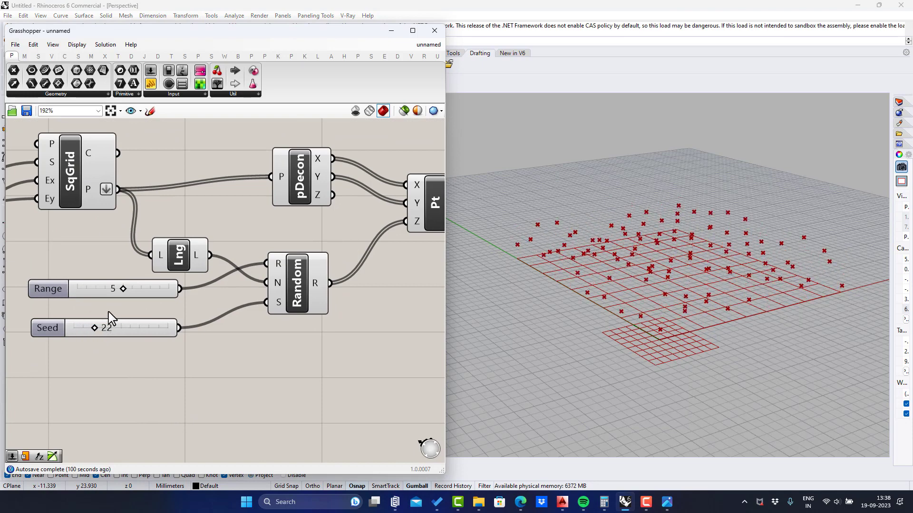
Step: Set the Range slider to 6 and the grid's Extent Y slider to 8
mouse_move(129, 292)
mouse_down()
mouse_move(172, 298)
mouse_move(136, 294)
mouse_up()
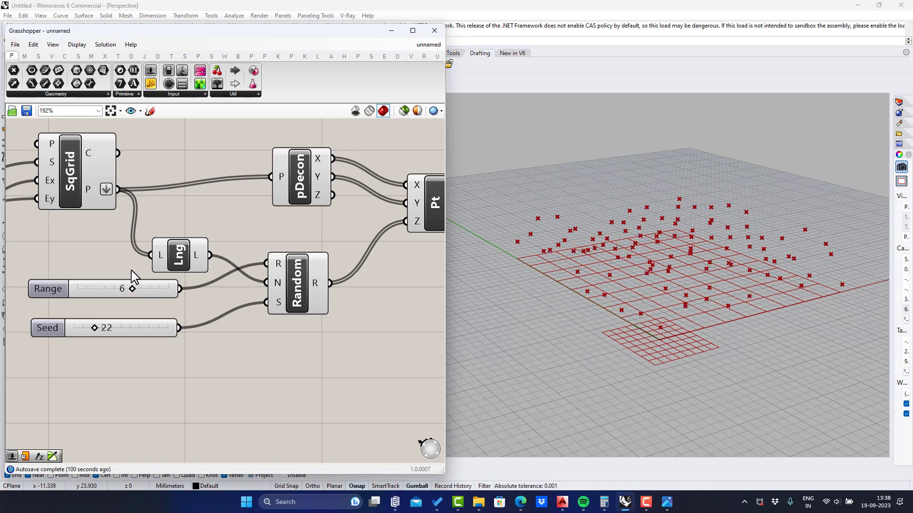
scroll(131, 270, down, 3)
right_drag(247, 265, 237, 264)
right_drag(136, 253, 265, 267)
scroll(113, 253, up, 4)
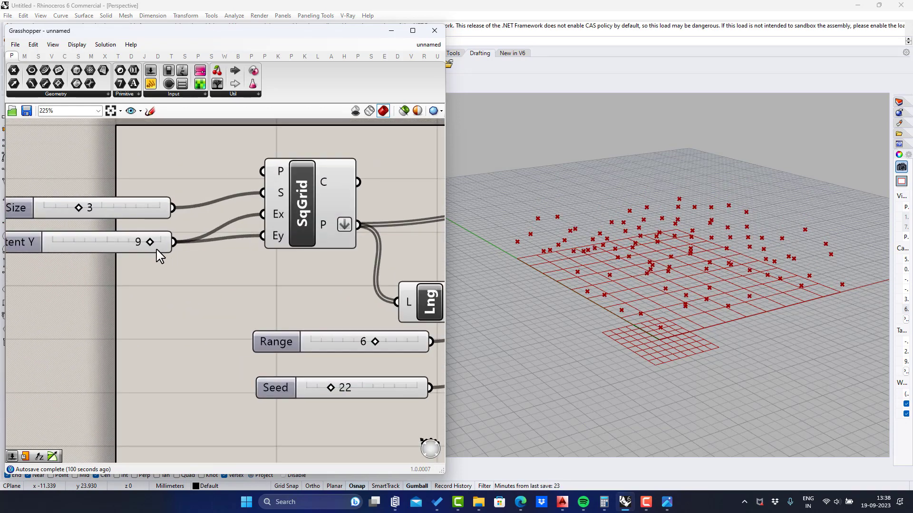
mouse_move(144, 244)
mouse_down()
mouse_move(73, 242)
mouse_move(141, 250)
mouse_up()
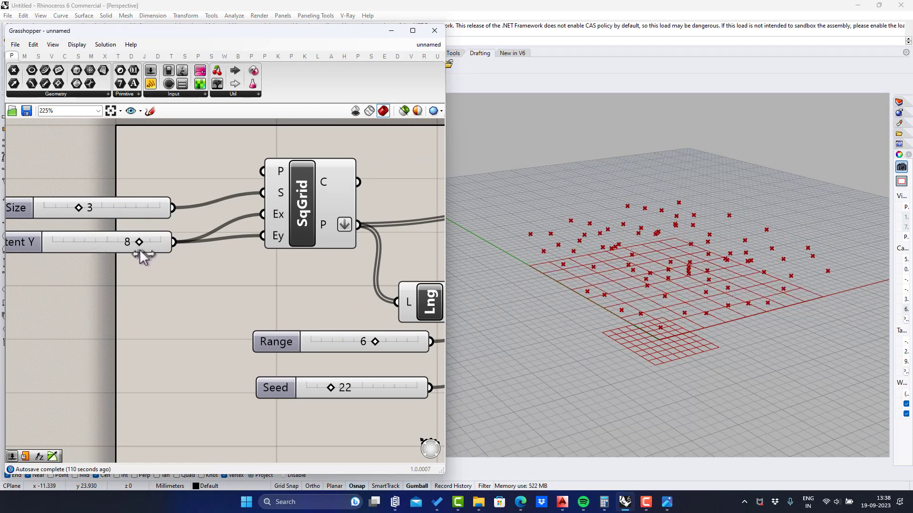
Step: Return the Extent Y slider to 9, keeping Size at 3 and Range at 6
mouse_move(78, 209)
mouse_down()
mouse_move(53, 209)
mouse_move(89, 214)
mouse_move(74, 212)
mouse_up()
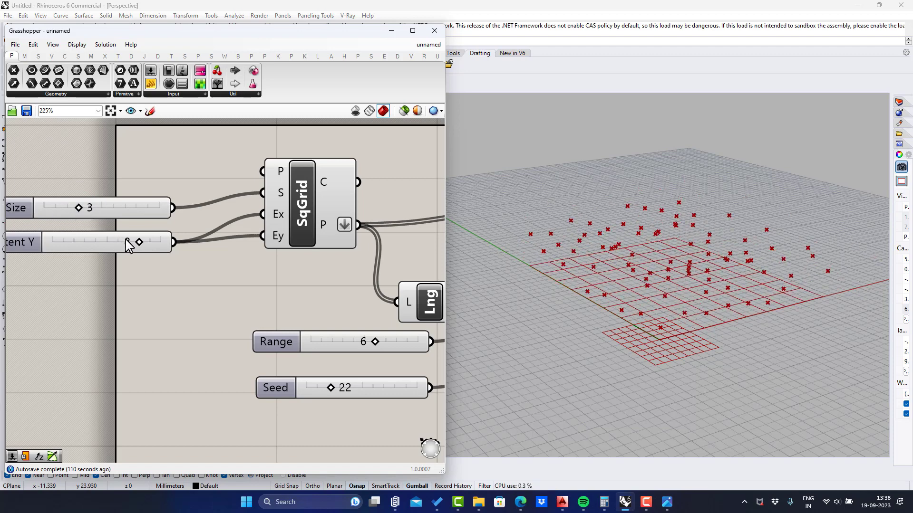
drag(138, 243, 153, 249)
right_drag(246, 320, 46, 310)
drag(174, 333, 180, 335)
scroll(180, 328, down, 4)
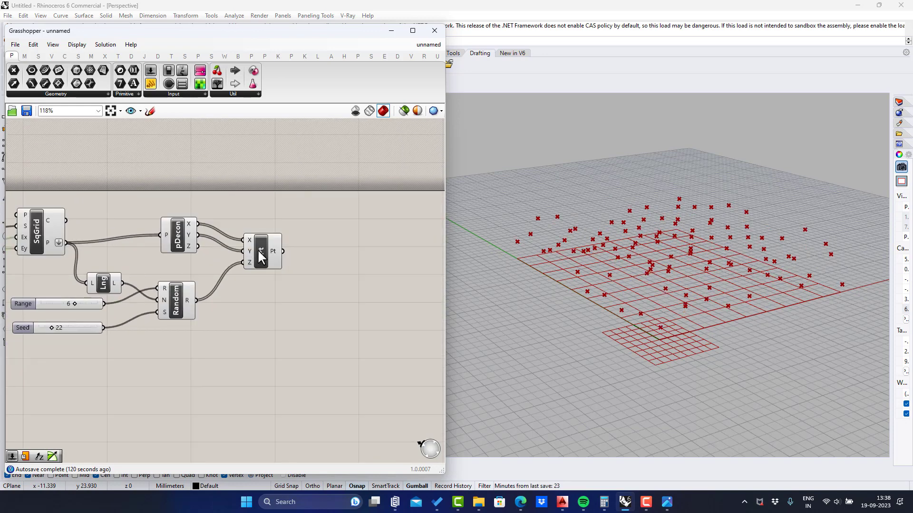
click(690, 416)
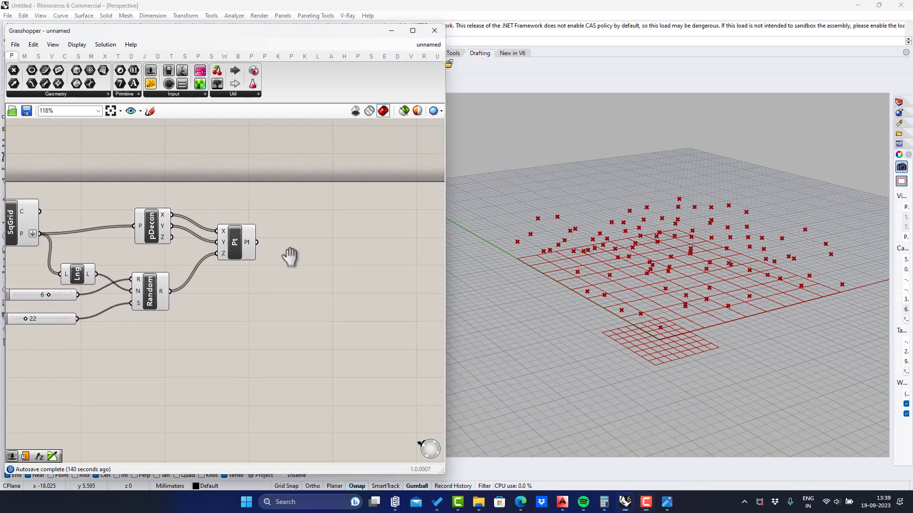
Step: Add a Surface From Points component beside Construct Point and connect the Pt output to its P input
scroll(286, 259, up, 1)
click(277, 249)
double_click(277, 248)
text(sur)
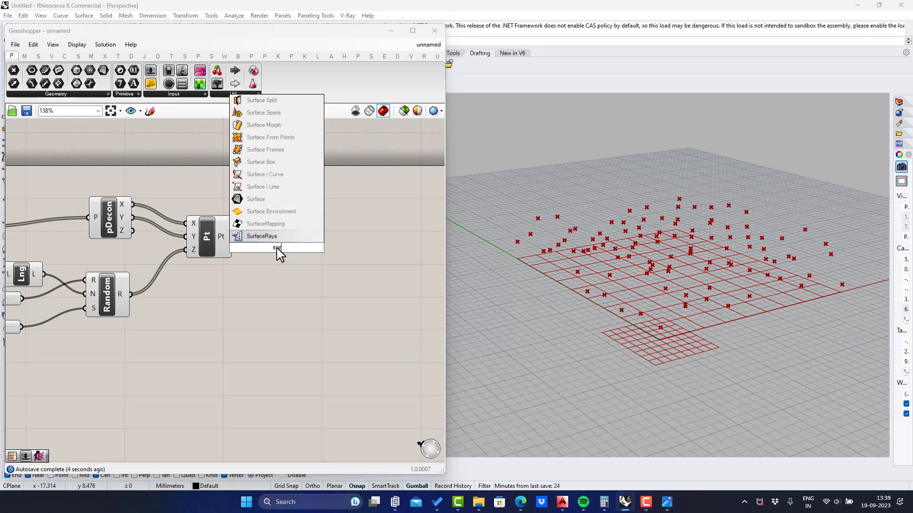
click(300, 139)
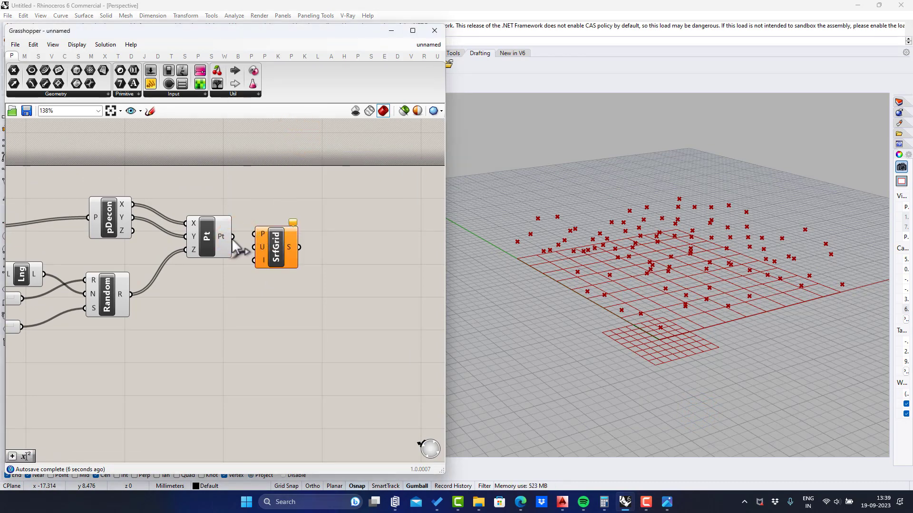
drag(269, 250, 311, 256)
Step: Add a number slider for the Surface From Points component's U input and set it to 10
double_click(212, 316)
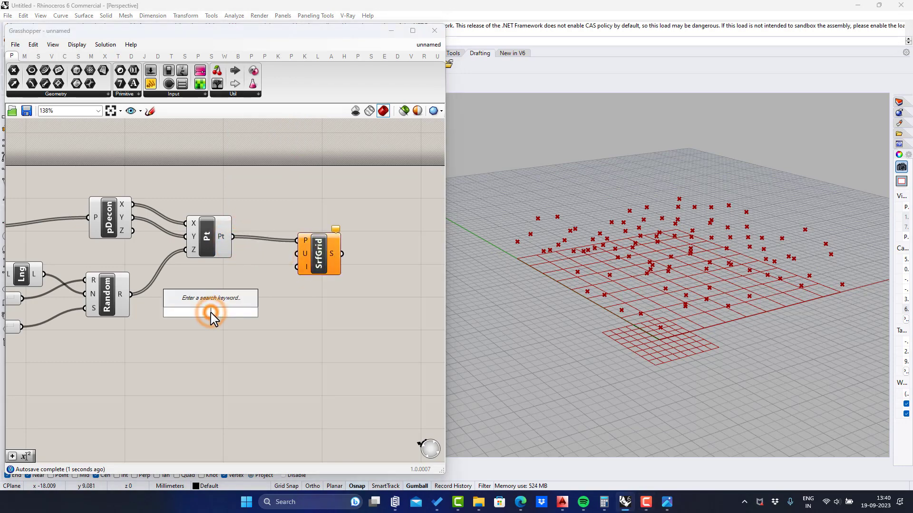
text(5)
key(Return)
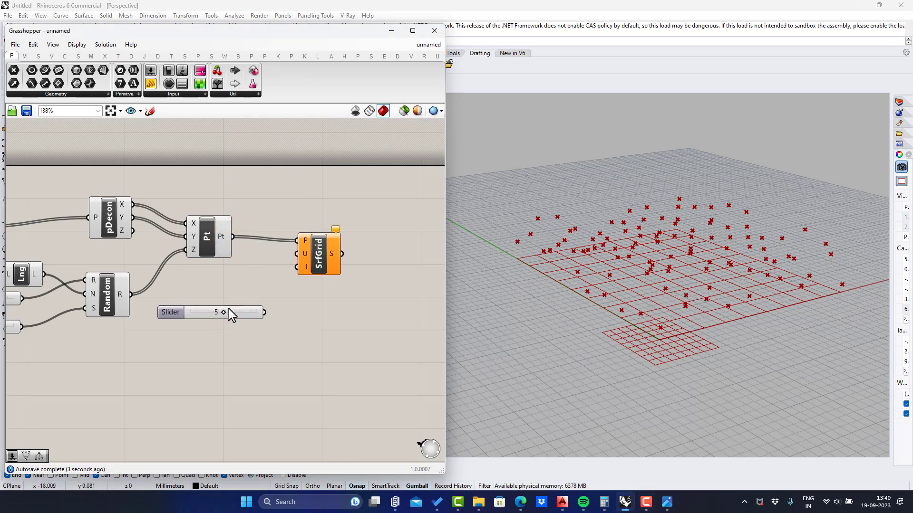
drag(222, 311, 297, 253)
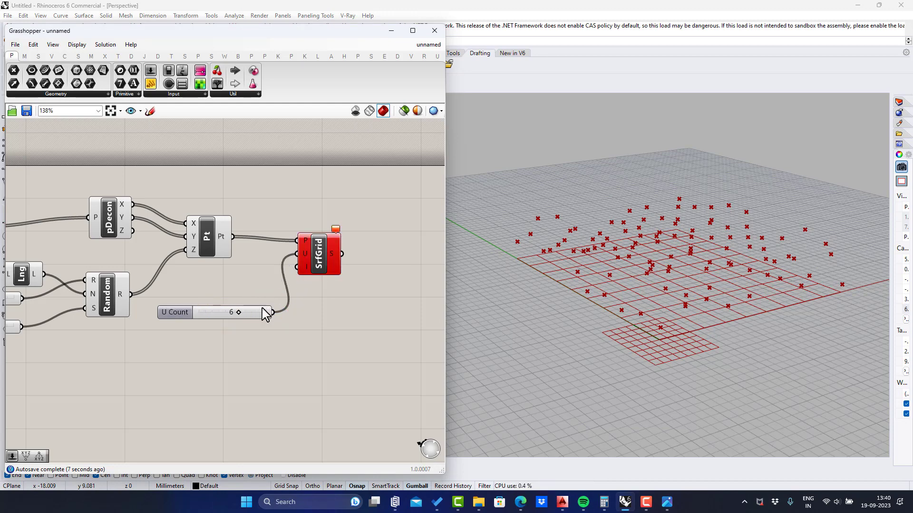
drag(239, 315, 264, 316)
Step: Set the Range slider to 4 and the Extent Y slider to 8
right_drag(132, 277, 259, 264)
mouse_move(117, 286)
mouse_down()
mouse_move(84, 288)
mouse_move(114, 288)
mouse_move(105, 288)
mouse_up()
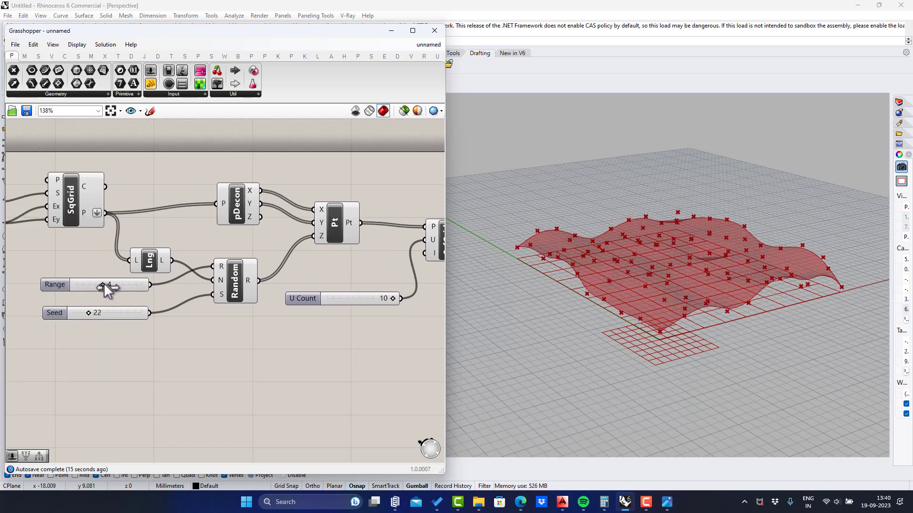
right_drag(75, 193, 262, 236)
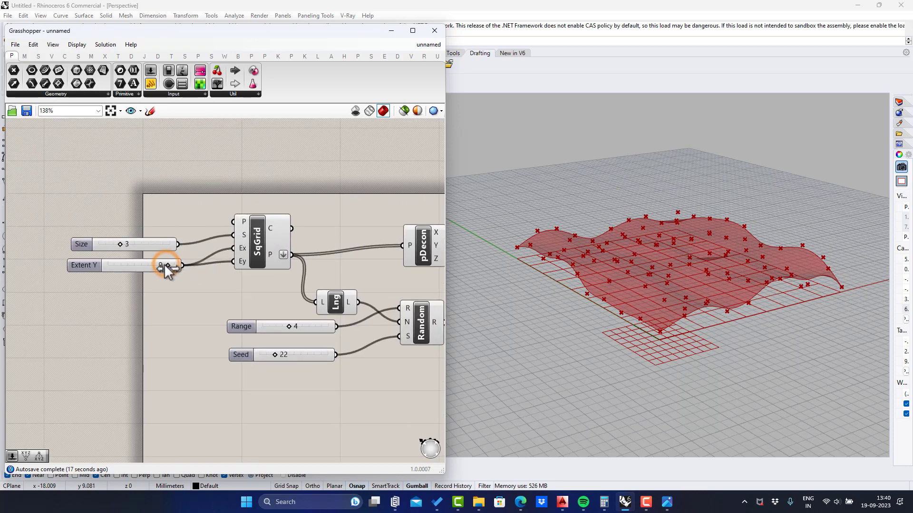
drag(164, 265, 161, 264)
Step: Set the U Count slider to 9 to match the grid, and orbit to see the surface
right_drag(267, 269, 104, 257)
right_drag(287, 266, 102, 251)
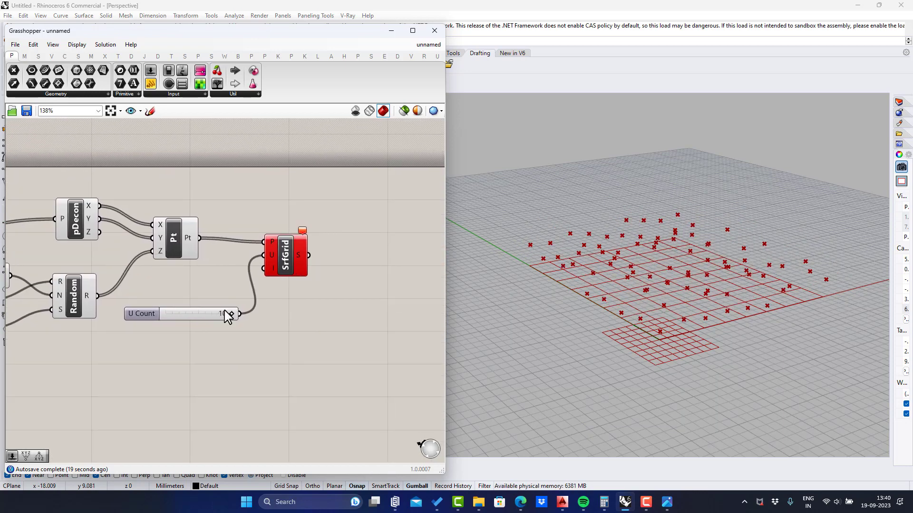
drag(227, 317, 231, 318)
mouse_move(589, 315)
right_down()
mouse_move(642, 340)
mouse_move(601, 316)
mouse_move(721, 331)
mouse_move(663, 301)
mouse_move(682, 309)
mouse_move(680, 319)
right_up()
Step: Set the Range slider to 5 and the Seed slider to 26 to reshape the surface
right_drag(137, 233, 283, 209)
scroll(282, 209, down, 1)
scroll(106, 252, up, 2)
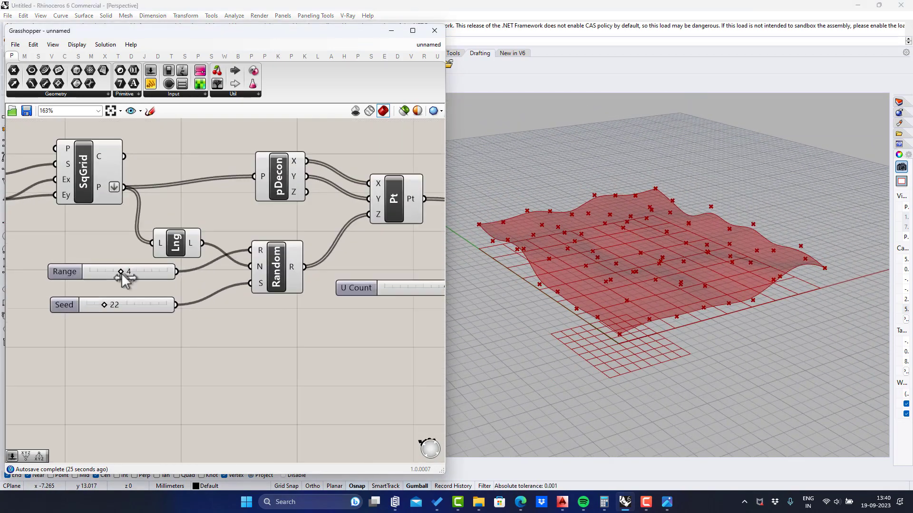
scroll(122, 275, up, 2)
mouse_move(121, 273)
mouse_down()
mouse_move(156, 272)
mouse_move(131, 275)
mouse_up()
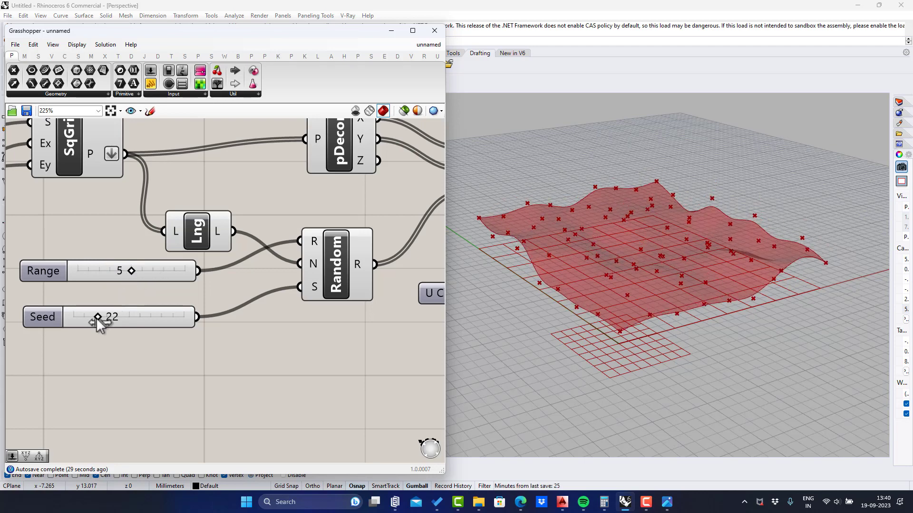
mouse_move(96, 321)
mouse_down()
mouse_move(113, 314)
mouse_move(103, 314)
mouse_up()
scroll(116, 268, down, 3)
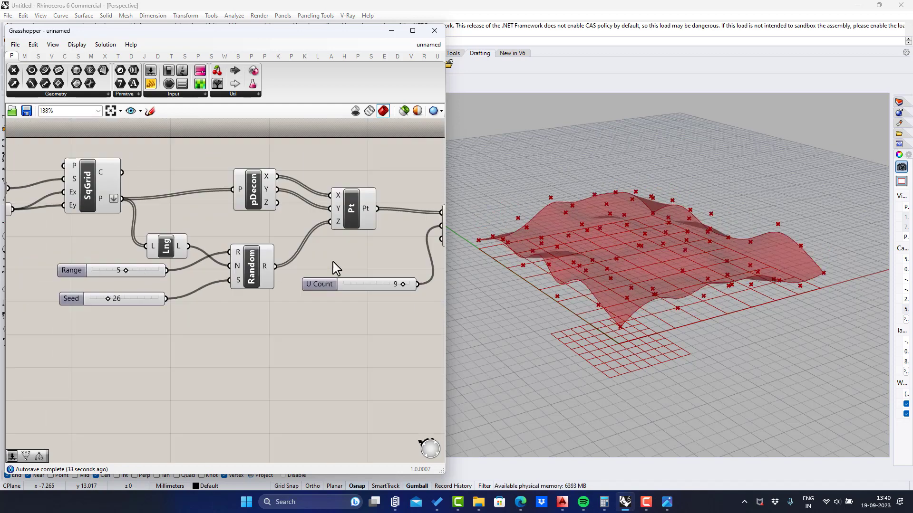
Step: Set the Extent Y slider to 9 and the U Count slider to 10 so the surface matches the larger grid
right_drag(334, 263, 296, 258)
right_drag(75, 212, 214, 252)
drag(95, 243, 100, 245)
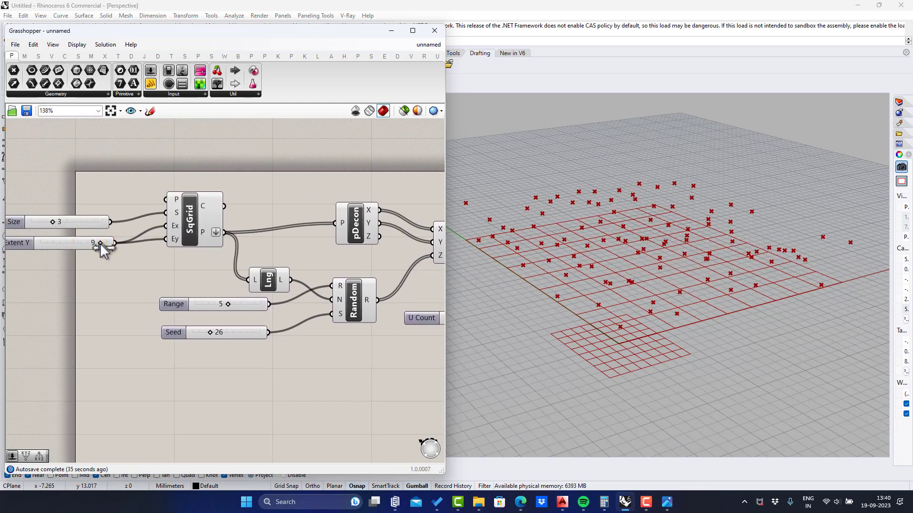
scroll(100, 245, down, 2)
right_drag(360, 291, 223, 274)
scroll(224, 274, up, 2)
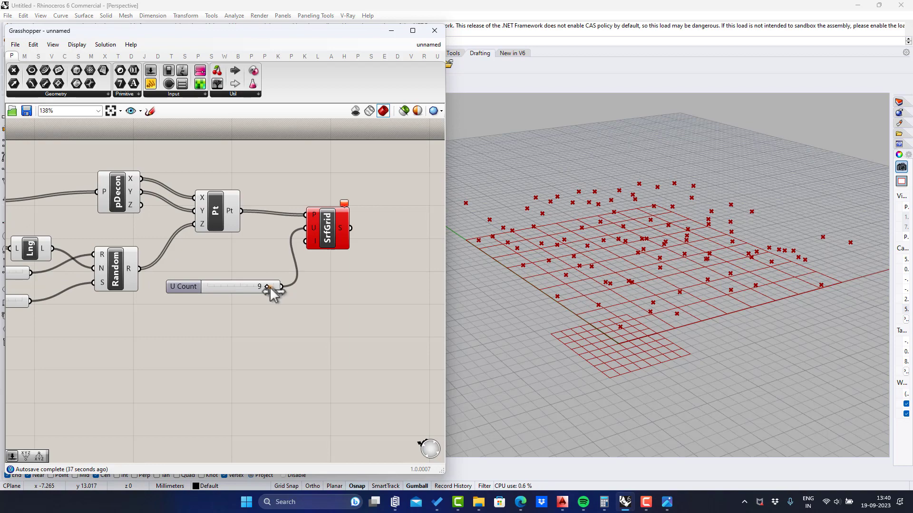
drag(268, 287, 274, 287)
right_drag(620, 238, 639, 288)
Step: Set the Range slider to 6 for stronger height variation in the surface
right_drag(179, 261, 318, 217)
right_drag(98, 225, 163, 264)
scroll(191, 268, up, 4)
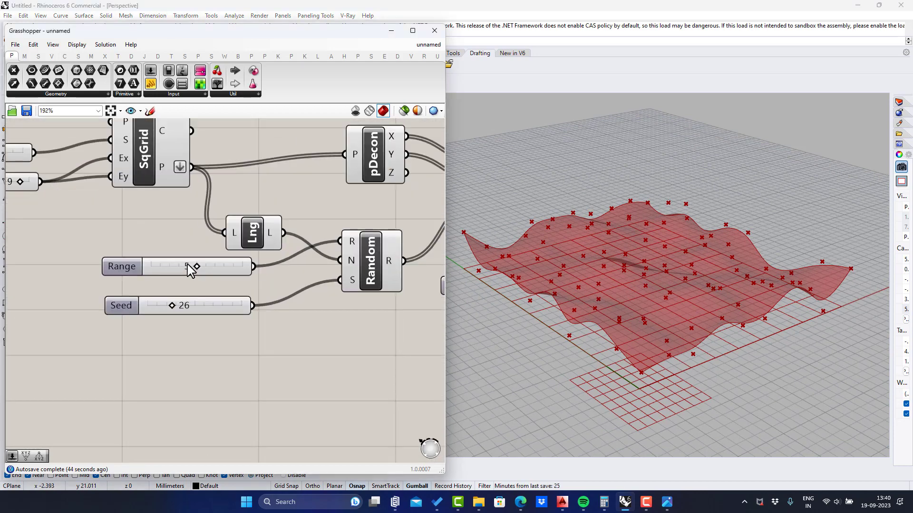
mouse_move(194, 267)
mouse_down()
mouse_move(143, 261)
mouse_move(248, 278)
mouse_move(198, 280)
mouse_move(209, 281)
mouse_up()
scroll(196, 269, down, 6)
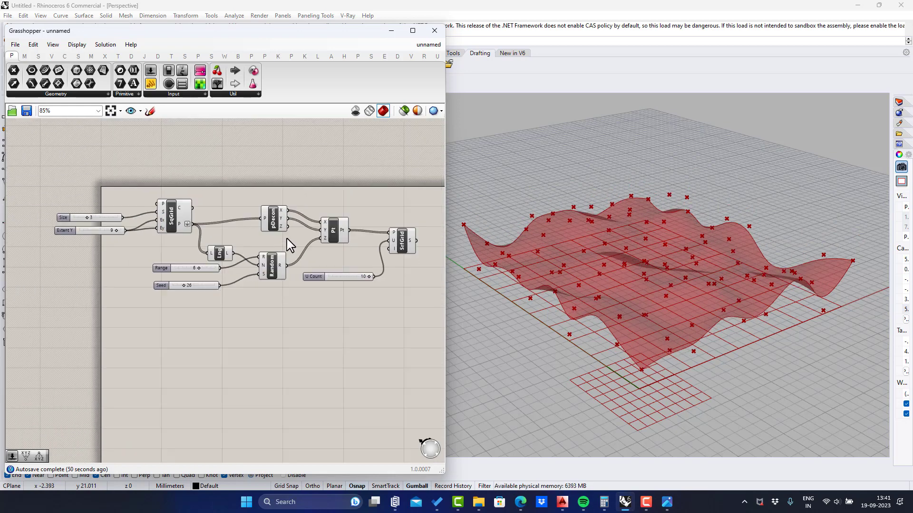
Step: Review the definition and reveal where the Square Grid and List Length components are found in the component library
right_drag(408, 233, 281, 238)
scroll(294, 232, up, 4)
scroll(300, 236, up, 1)
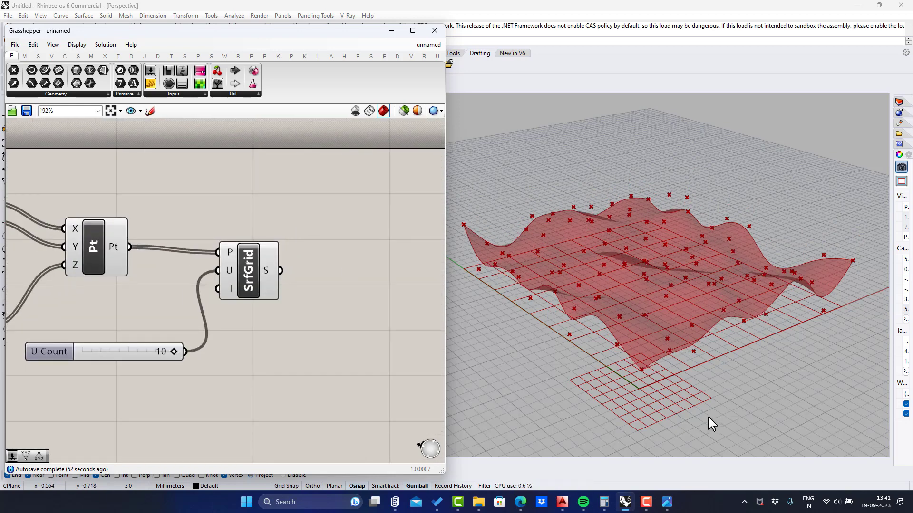
scroll(338, 279, down, 2)
scroll(148, 219, down, 2)
right_drag(119, 233, 307, 234)
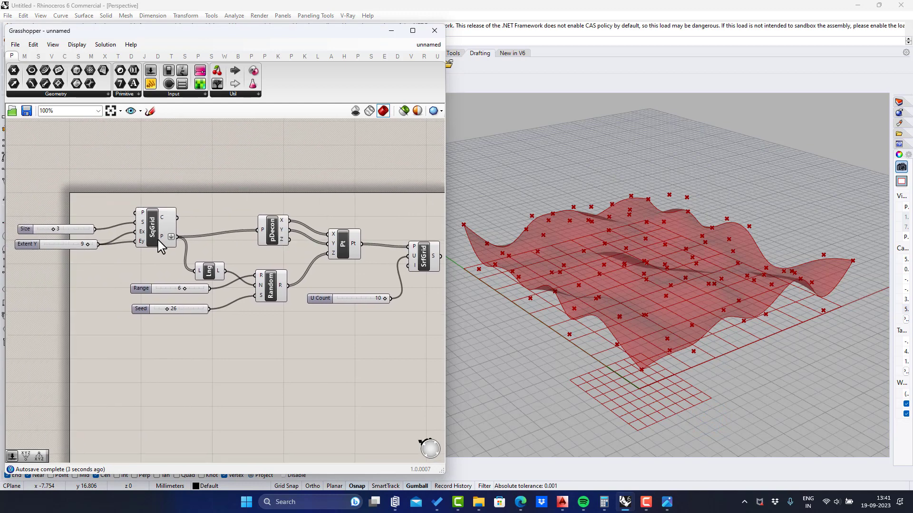
scroll(154, 238, up, 3)
ctrl+alt+click(151, 224)
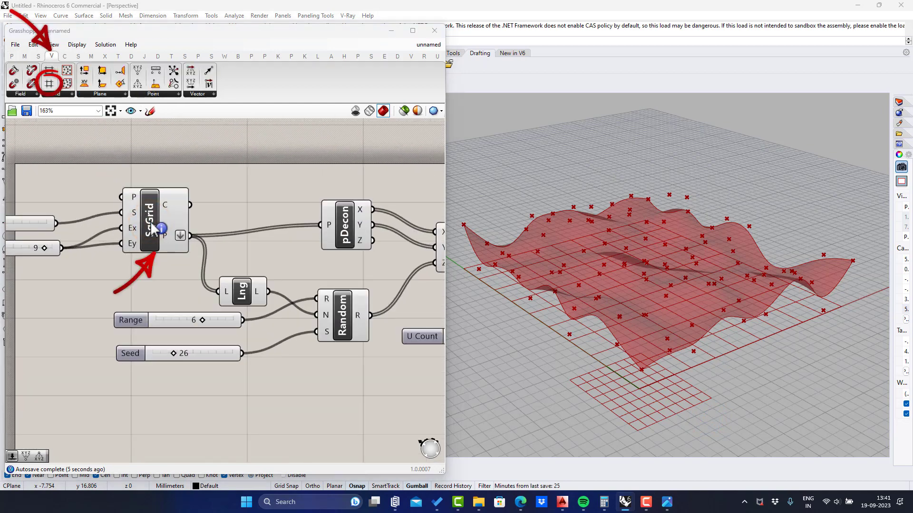
ctrl+alt+click(243, 298)
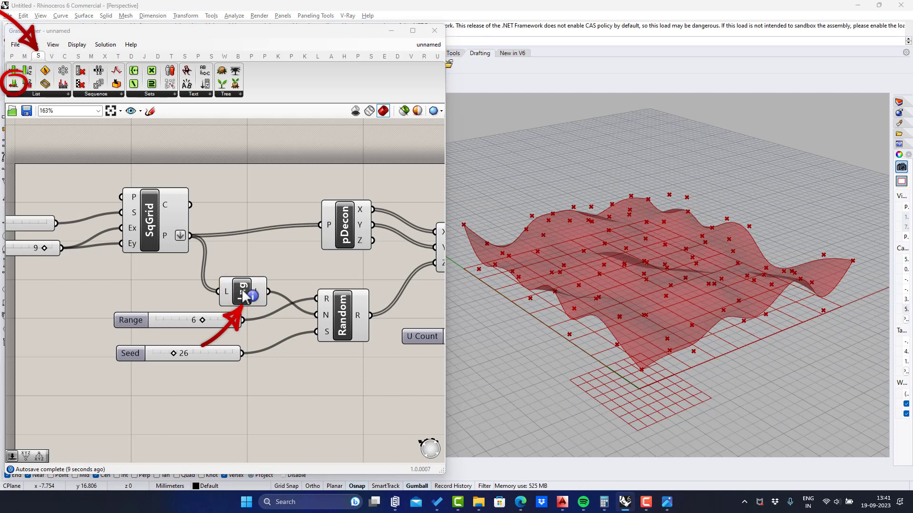
Step: Reveal where the point Deconstruct and Random components are found in the component library
right_drag(340, 247, 145, 242)
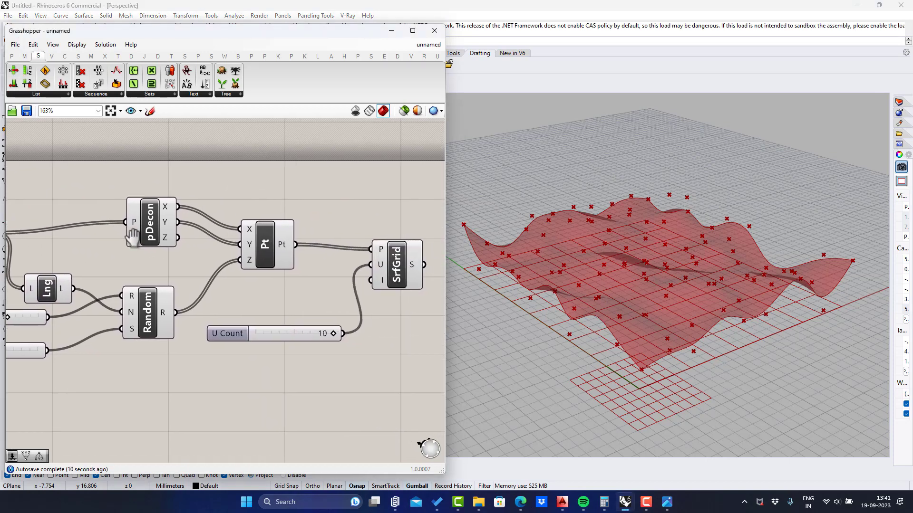
ctrl+alt+click(155, 232)
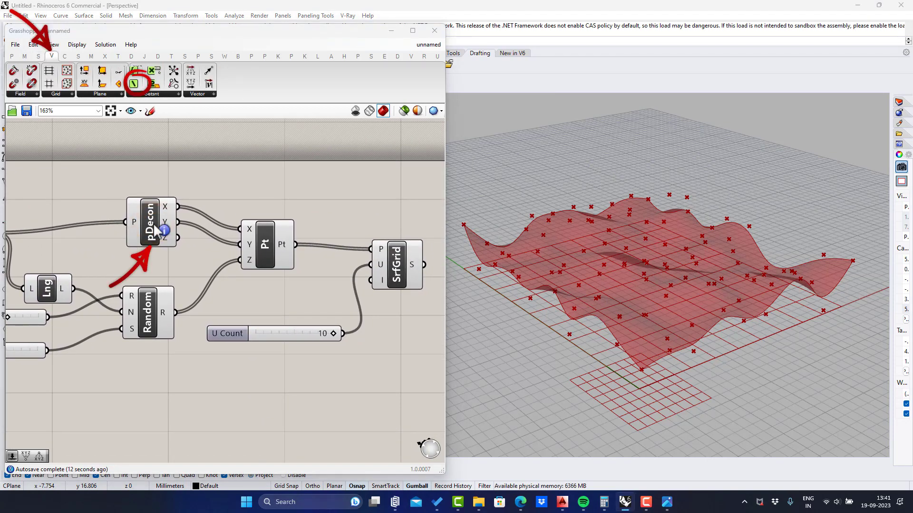
ctrl+alt+click(145, 309)
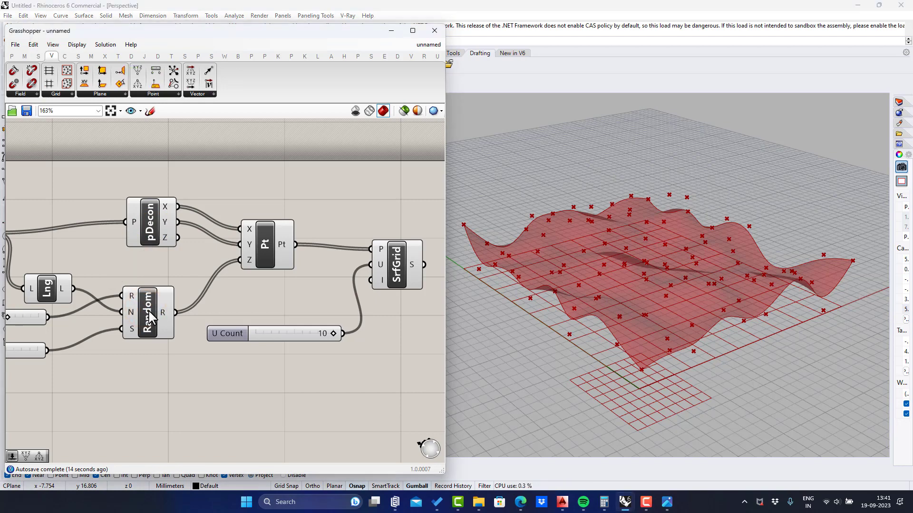
ctrl+alt+click(149, 316)
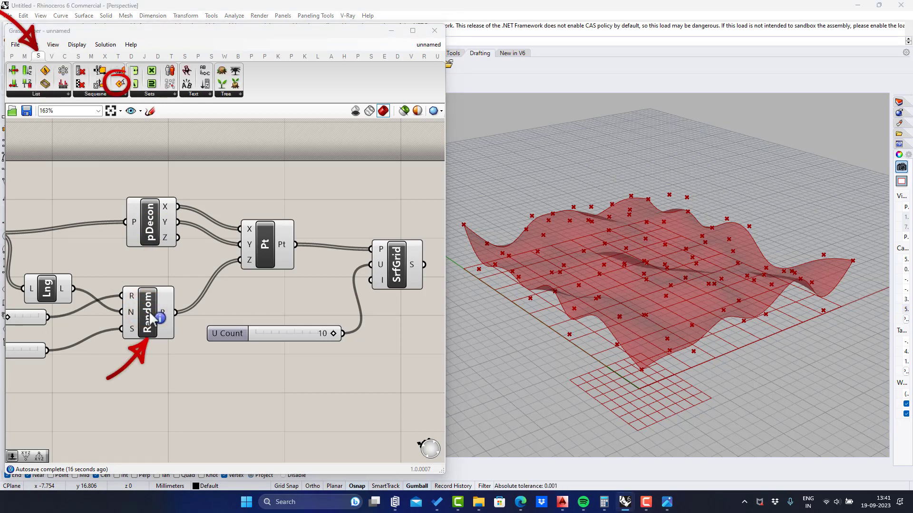
Step: Reveal where the Construct Point and Surface From Points components are found in the component library
right_drag(285, 299, 177, 291)
ctrl+alt+click(167, 246)
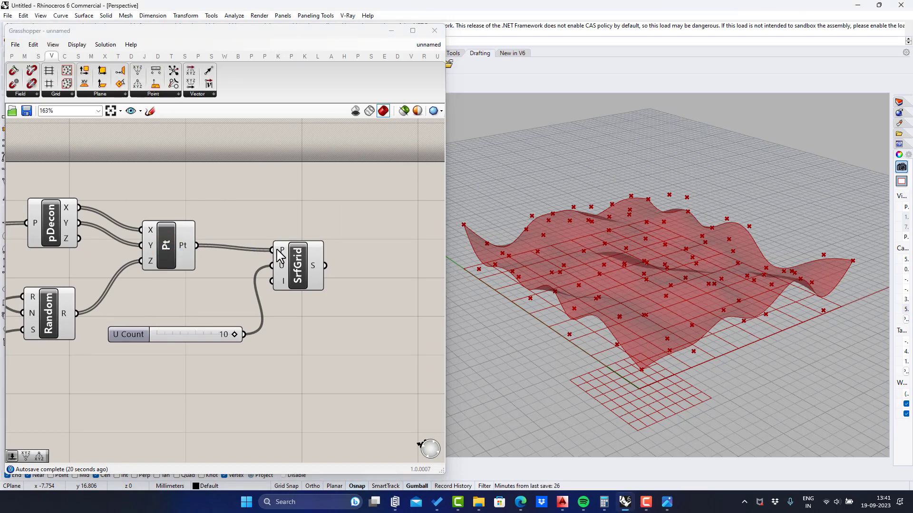
ctrl+alt+click(301, 272)
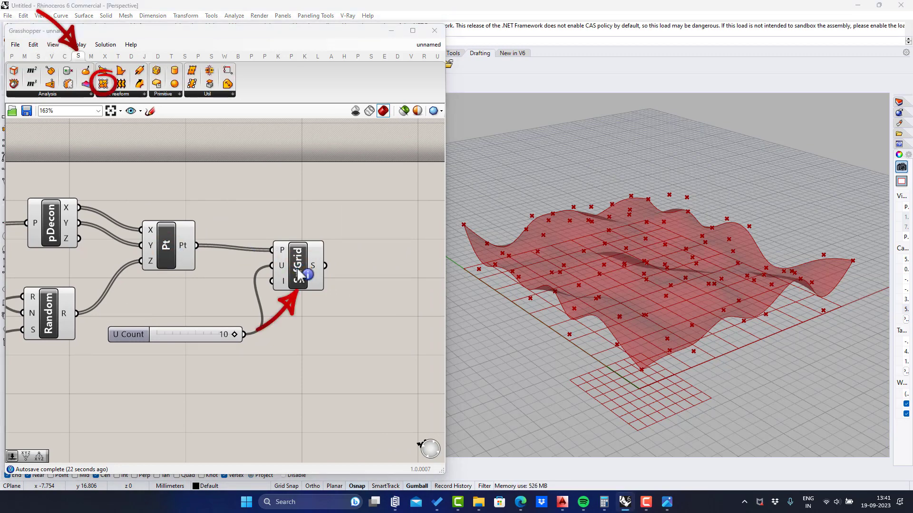
Step: Add a Diamond component beyond the Surface From Points component, leaving room for wires between them
right_drag(319, 228, 174, 221)
right_drag(249, 241, 247, 224)
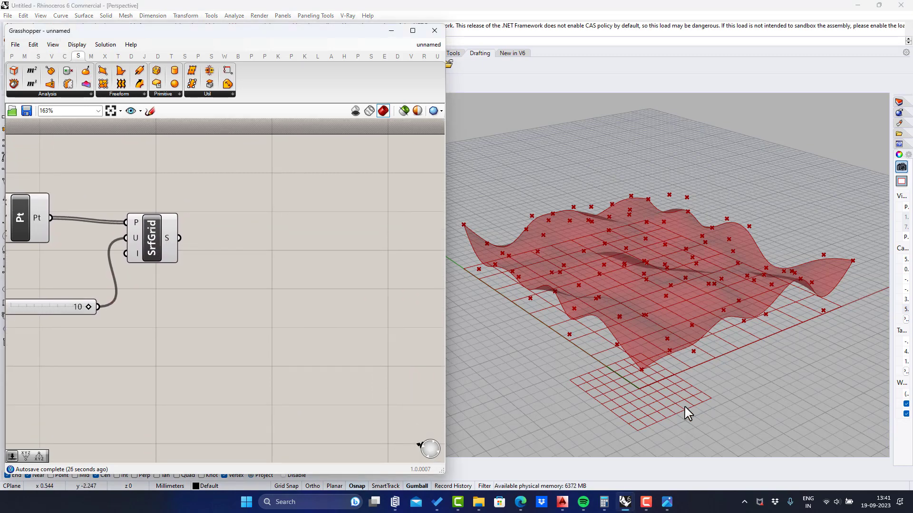
click(702, 413)
right_drag(208, 207, 187, 245)
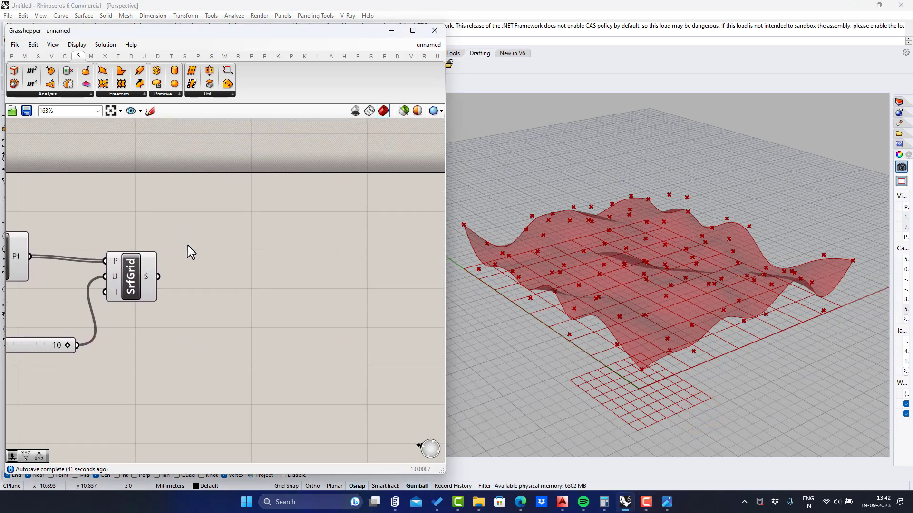
double_click(232, 207)
text(dia)
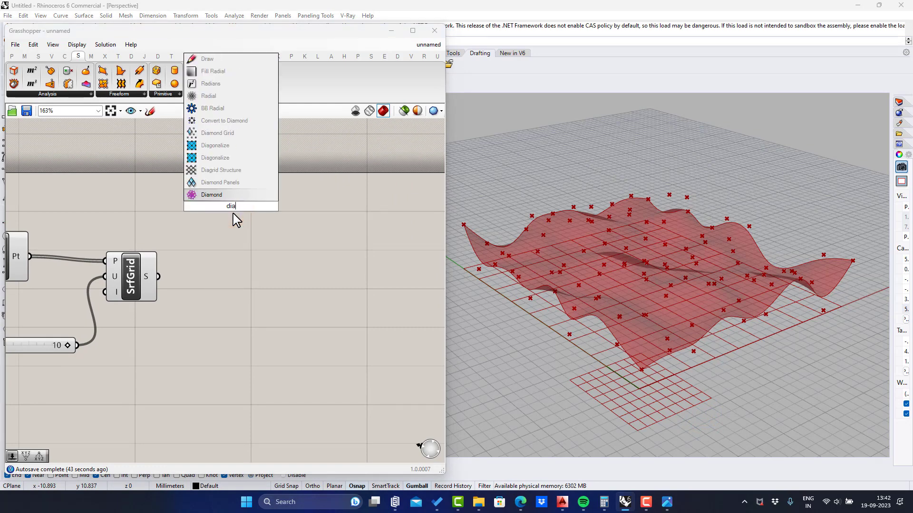
click(251, 195)
drag(234, 214, 301, 254)
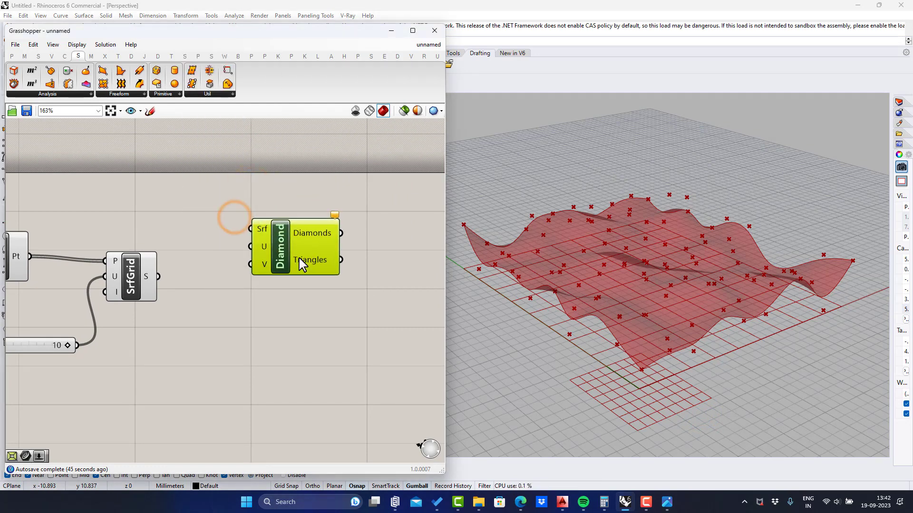
Step: Connect the surface output of SrfGrid to the Srf input of the Diamond component
click(173, 264)
drag(193, 261, 262, 230)
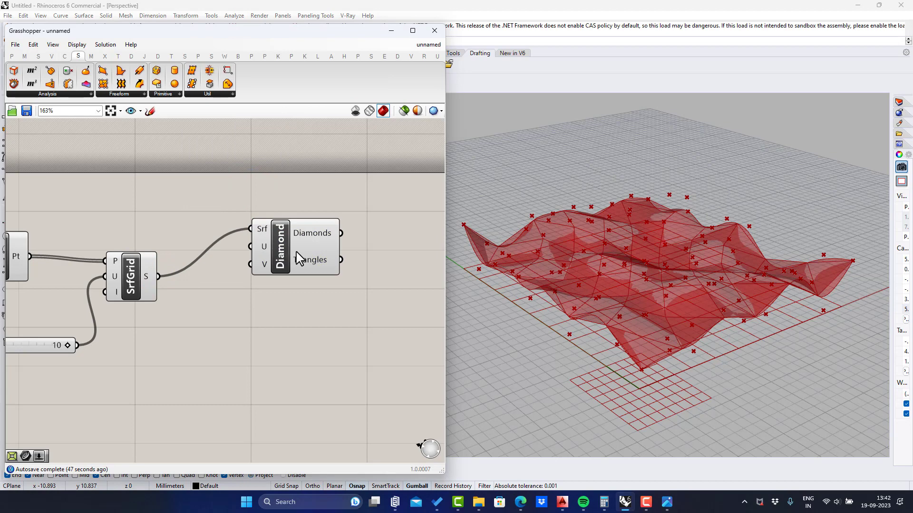
drag(280, 261, 313, 261)
click(263, 283)
Step: Turn off the preview of all components feeding the Diamond component, from SqGrid through SrfGrid
scroll(167, 185, down, 3)
right_drag(196, 197, 366, 216)
scroll(350, 210, down, 2)
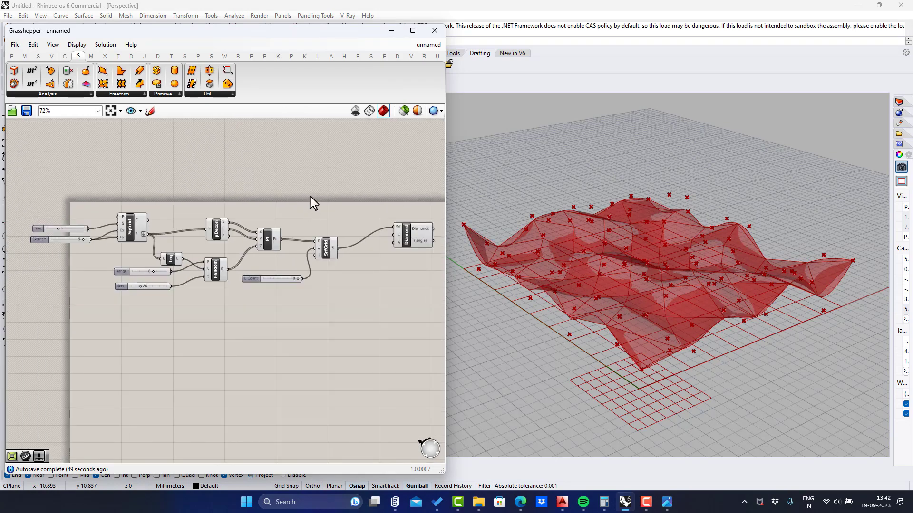
drag(332, 179, 109, 319)
middle_click(138, 320)
click(165, 287)
click(203, 315)
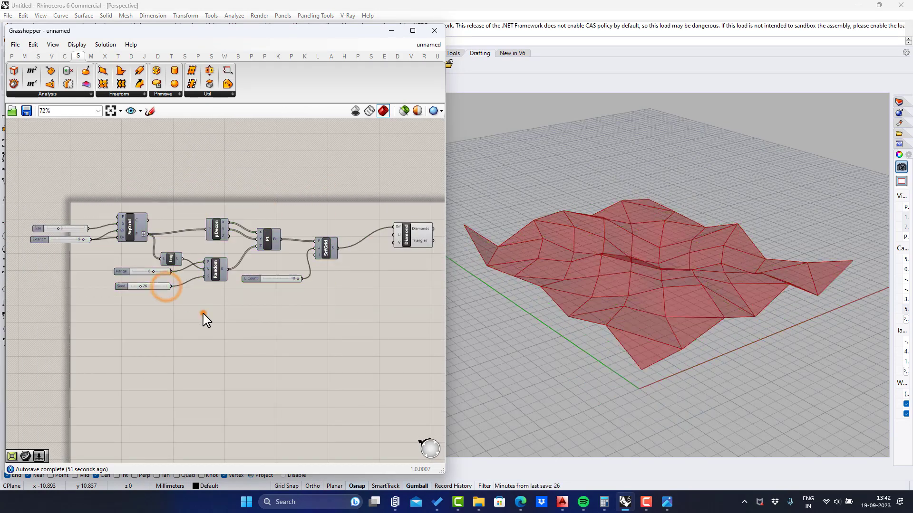
Step: Add a number slider with value 6 above SrfGrid and connect it to the U and V inputs of Diamond
scroll(203, 317, up, 5)
double_click(127, 213)
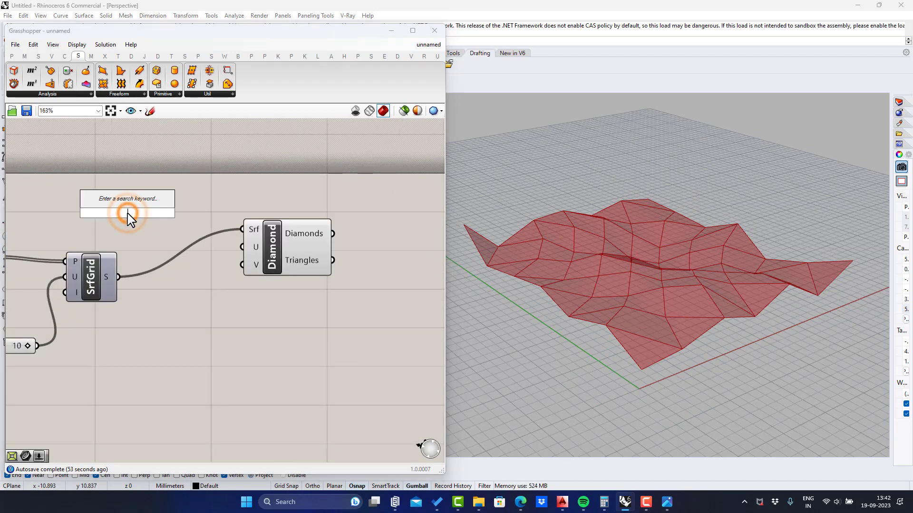
text(6)
key(Return)
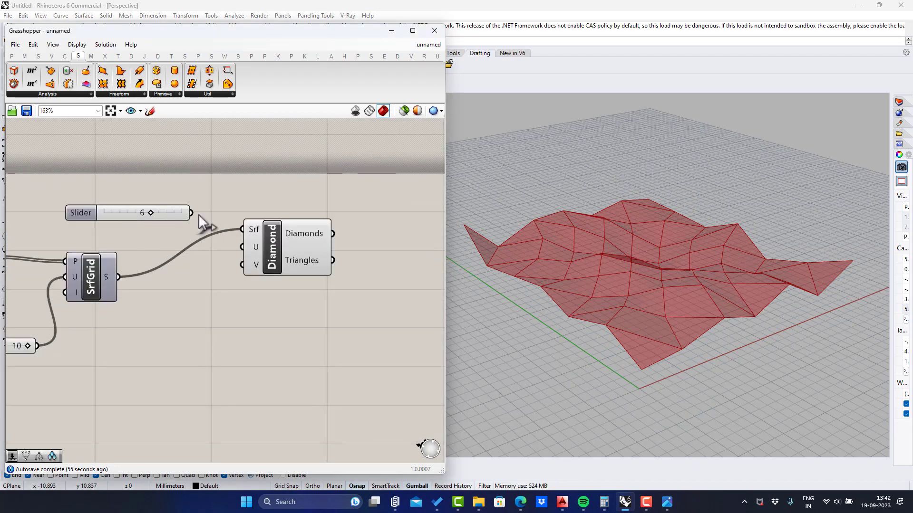
drag(211, 213, 343, 215)
click(221, 261)
Step: Vary the U Divisions slider, leave it at 8, and inspect the diamond panels in the perspective view
drag(174, 213, 75, 217)
drag(132, 222, 186, 236)
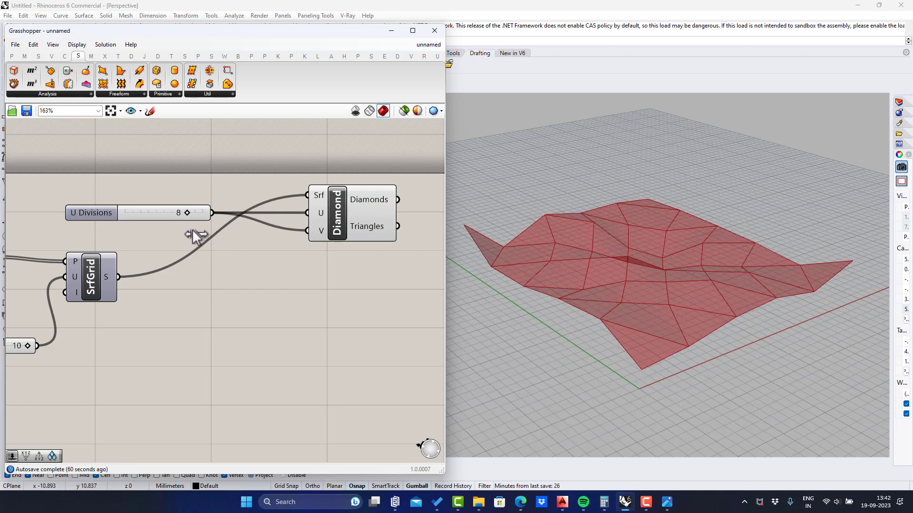
scroll(311, 223, down, 1)
mouse_move(665, 295)
right_down()
mouse_move(680, 268)
mouse_move(688, 289)
mouse_move(683, 306)
mouse_move(667, 280)
right_up()
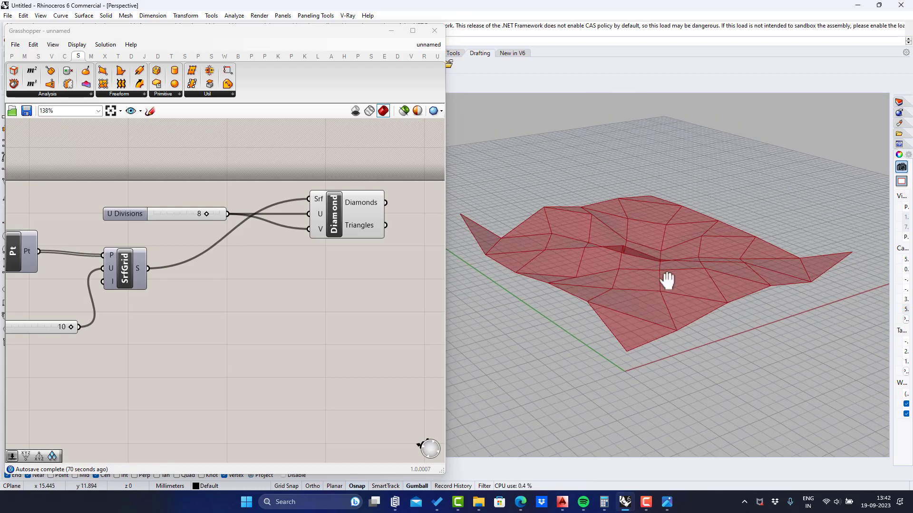
Step: Turn off the preview of the Diamond component
right_drag(330, 249, 252, 226)
drag(281, 147, 138, 230)
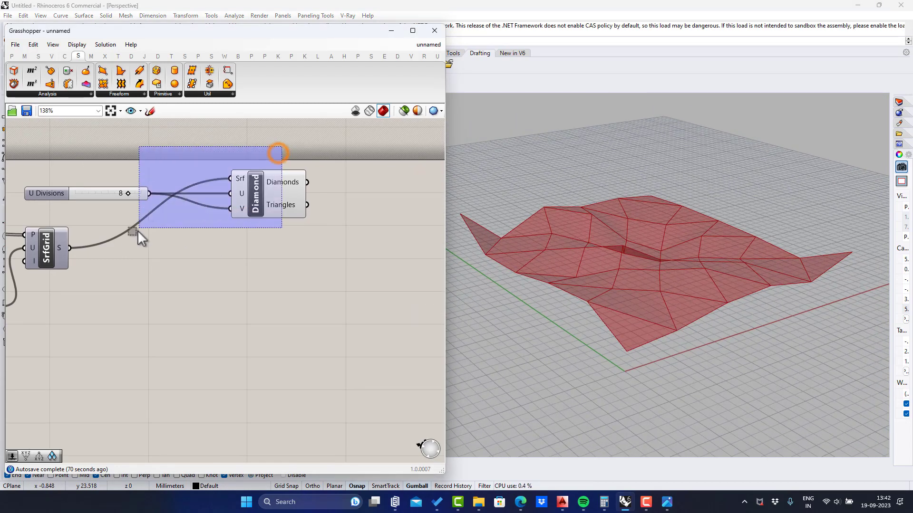
middle_click(189, 236)
click(206, 218)
click(261, 242)
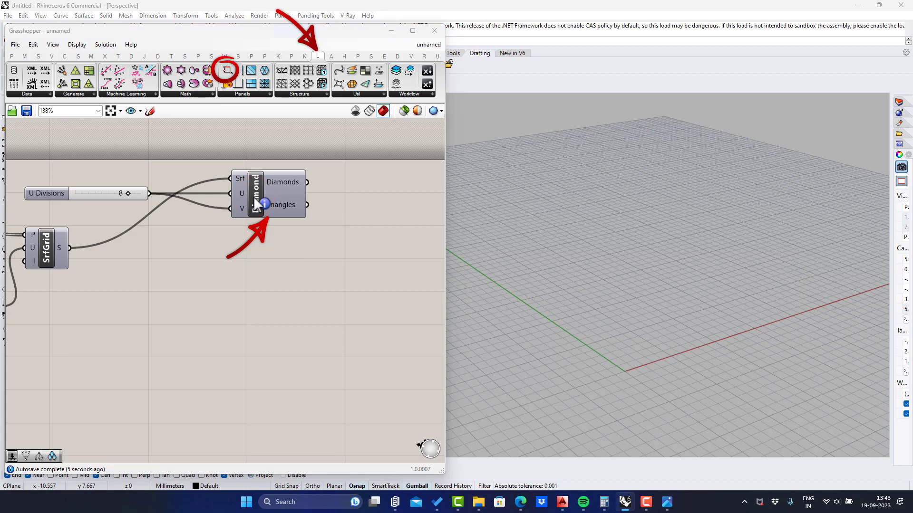
Step: Add a Diagrid Structure component and place it below the Diamond component
double_click(223, 327)
text(dia)
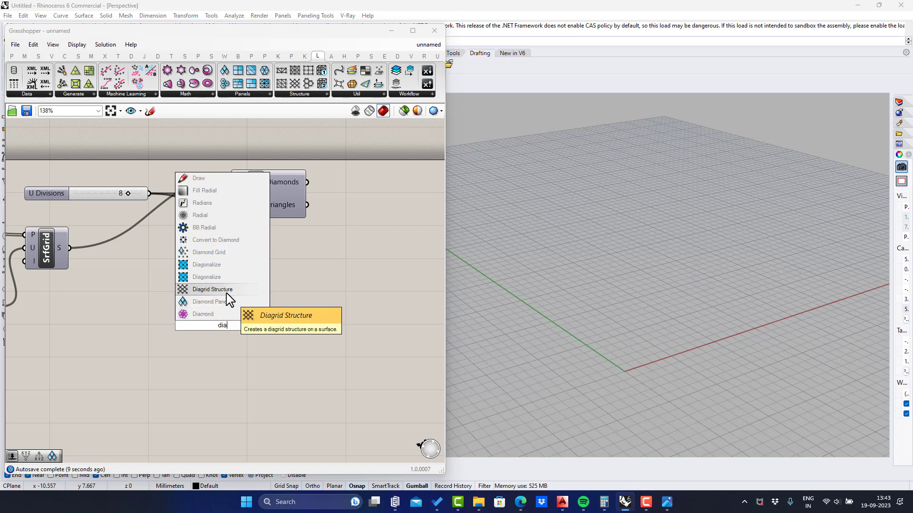
click(212, 289)
right_drag(216, 331, 257, 299)
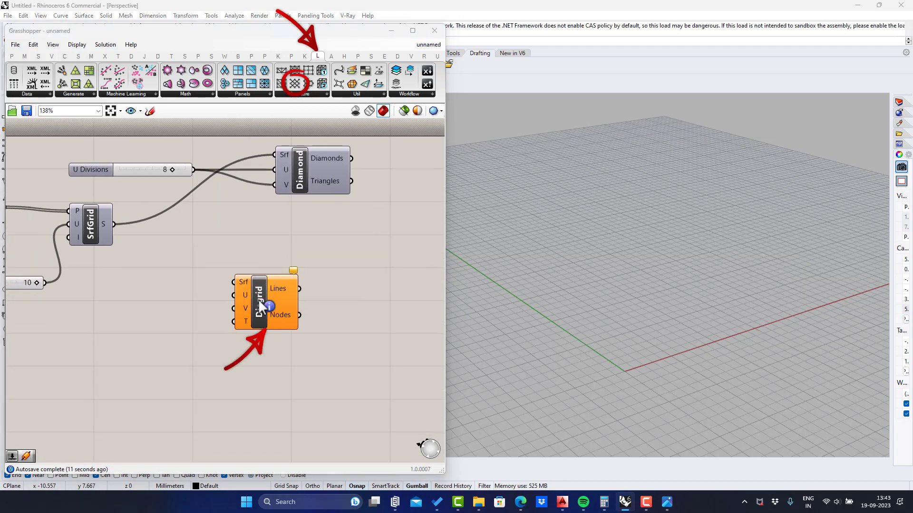
drag(258, 298, 304, 268)
click(240, 269)
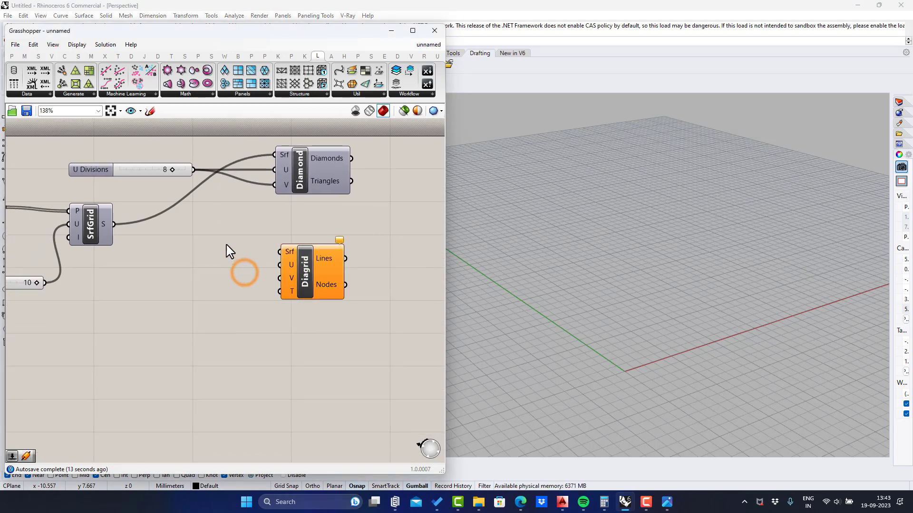
Step: Duplicate the U Divisions slider and connect the copy to the U and V inputs of Diagrid
scroll(224, 224, up, 1)
click(142, 157)
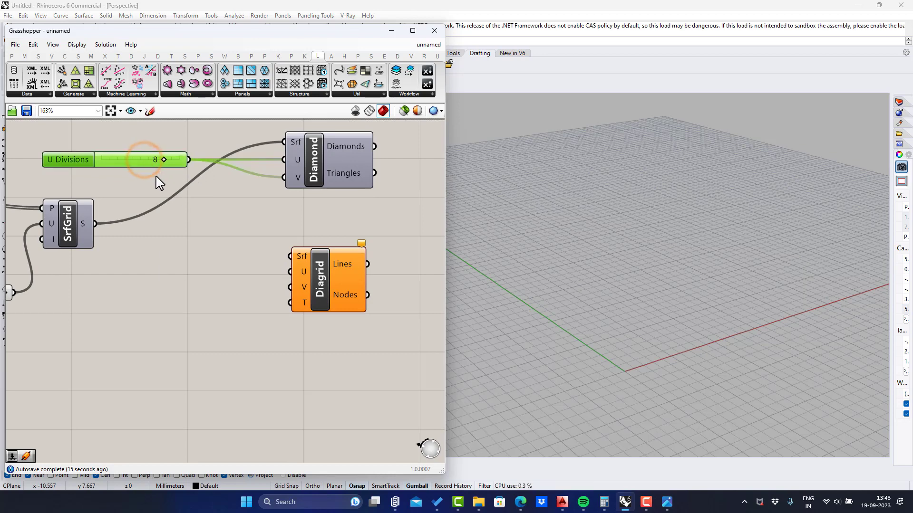
key(ctrl+c)
key(ctrl+v)
drag(146, 172, 291, 287)
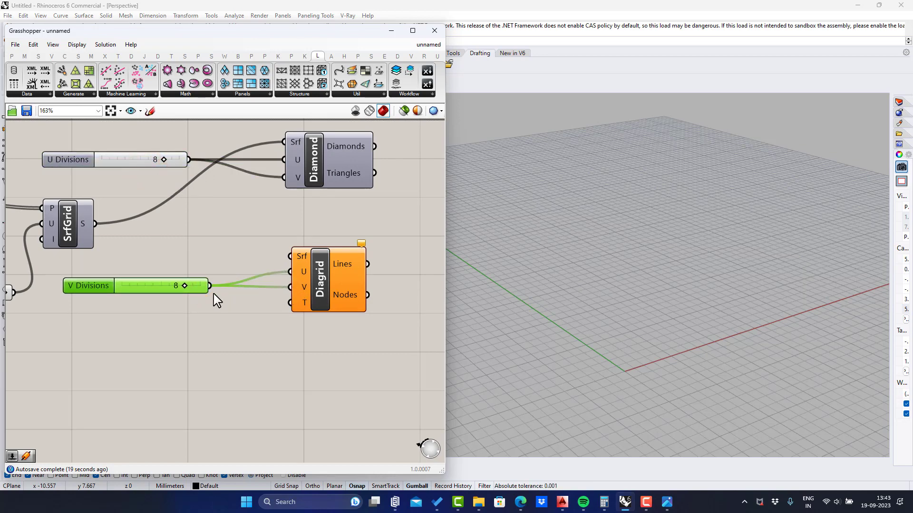
click(209, 311)
Step: Feed the SrfGrid surface into the Srf input of Diagrid and set its divisions slider to 10
drag(95, 224, 290, 256)
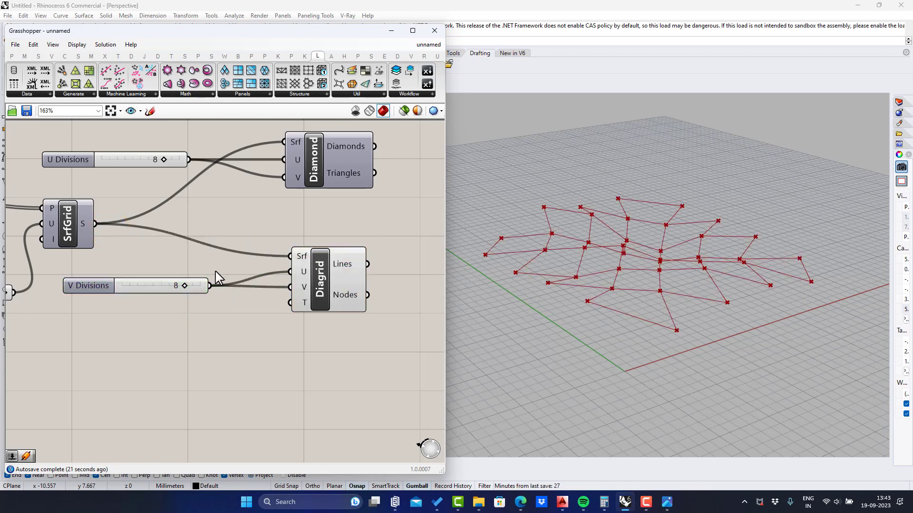
drag(183, 285, 206, 292)
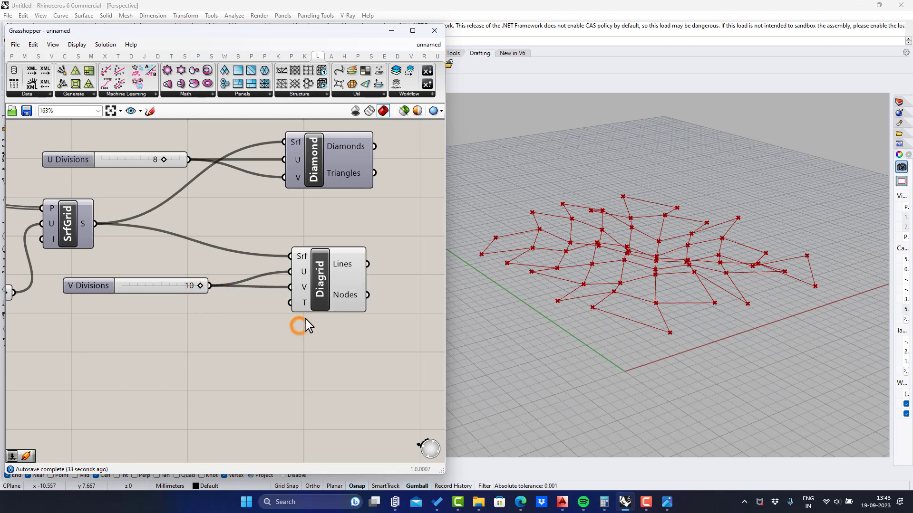
Step: Turn off the preview of the Diagrid component
drag(393, 232, 179, 317)
middle_click(179, 317)
click(203, 283)
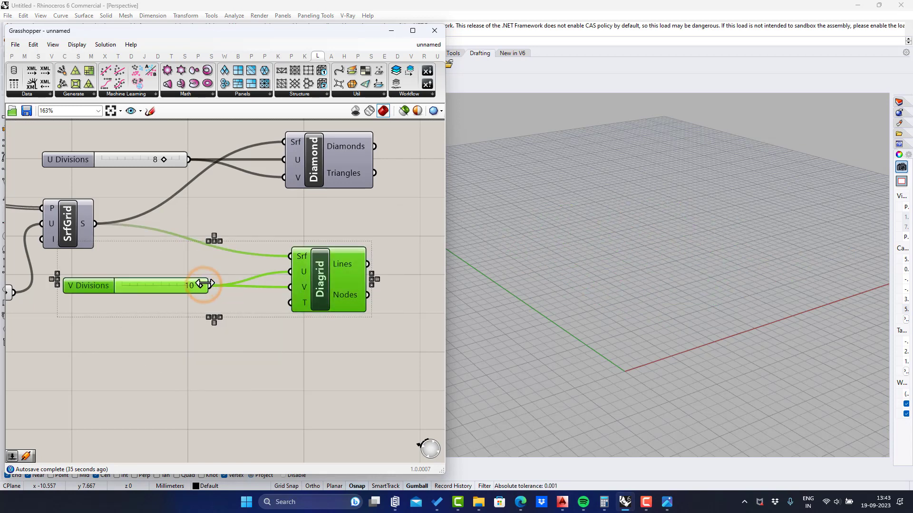
click(241, 335)
Step: Add a Triangle Panels B component and place it below Diagrid
double_click(293, 369)
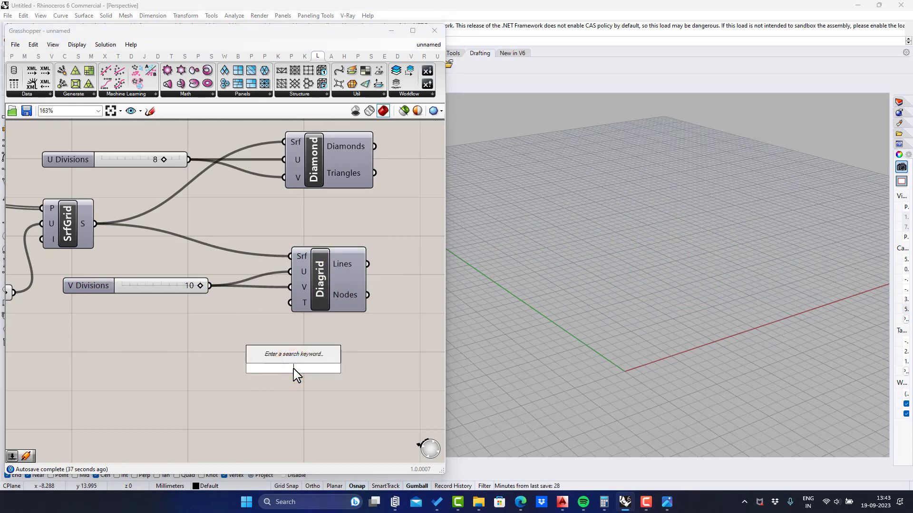
text(tri)
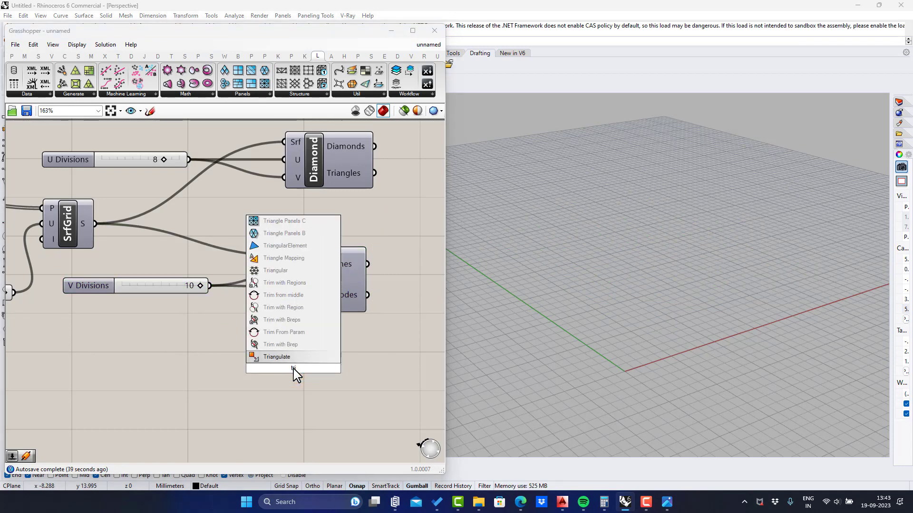
click(285, 233)
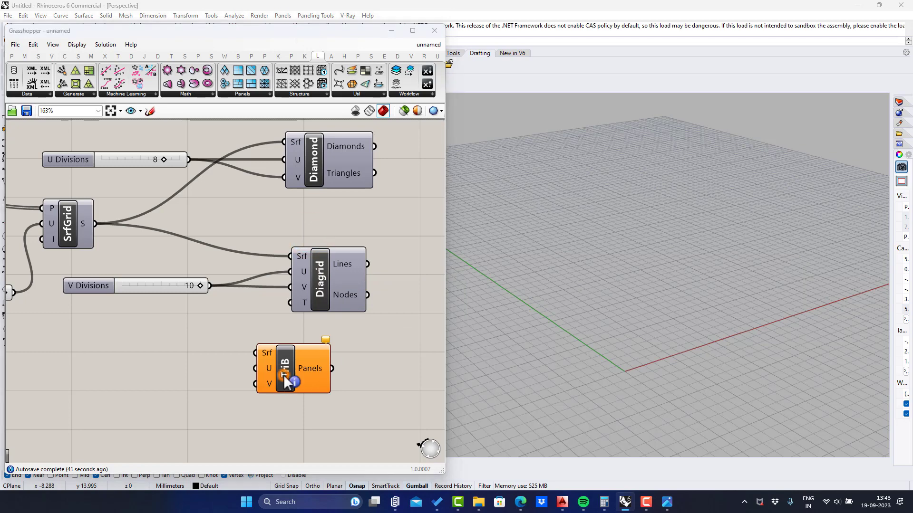
mouse_move(285, 377)
mouse_down()
mouse_move(325, 388)
mouse_move(345, 376)
mouse_up()
click(187, 361)
Step: Connect the SrfGrid surface to TriB's Srf input and the V Divisions slider to its U and V inputs
right_drag(196, 353, 200, 312)
drag(104, 186, 298, 323)
right_drag(201, 241, 204, 270)
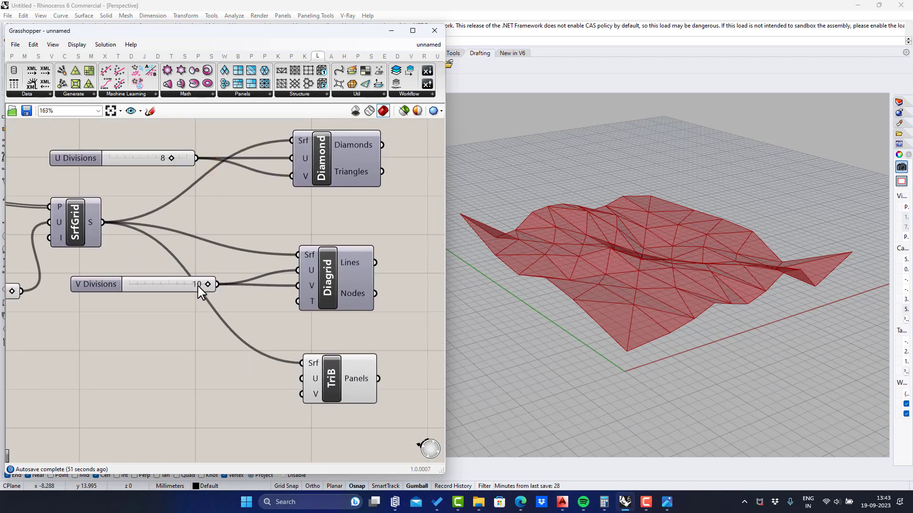
drag(217, 284, 303, 393)
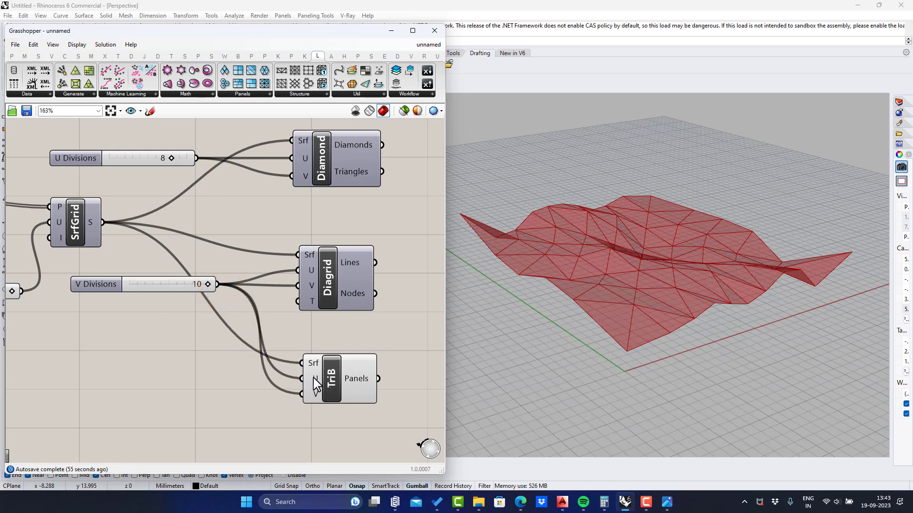
click(326, 375)
Step: Try different values on the V Divisions, Range, Size and Extent Y sliders to test how the triangular panels respond
drag(202, 285, 219, 309)
click(169, 349)
scroll(144, 263, down, 1)
right_drag(71, 243, 317, 259)
right_drag(95, 265, 274, 273)
scroll(215, 294, up, 1)
mouse_move(234, 291)
mouse_down()
mouse_move(216, 292)
mouse_move(235, 292)
mouse_up()
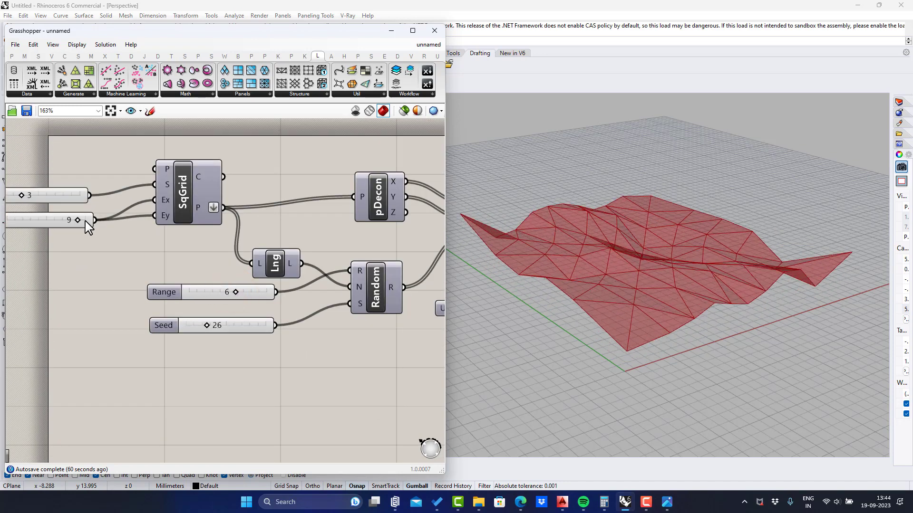
right_drag(37, 208, 85, 213)
mouse_move(71, 202)
mouse_down()
mouse_move(61, 202)
mouse_move(79, 203)
mouse_move(66, 205)
mouse_up()
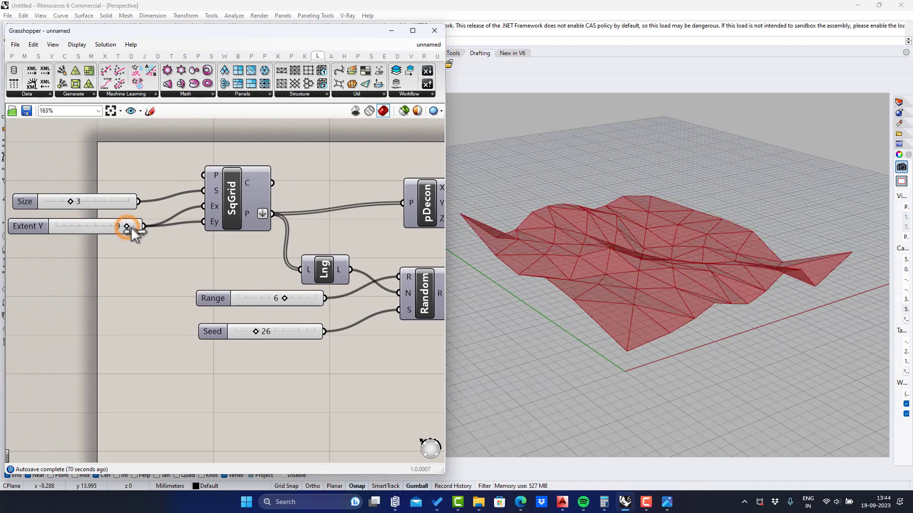
drag(130, 227, 127, 227)
Step: Turn off the preview of the TriB component
scroll(127, 265, down, 2)
right_drag(269, 270, 150, 247)
right_drag(257, 256, 109, 257)
right_drag(290, 283, 208, 276)
right_drag(356, 318, 290, 303)
drag(355, 267, 293, 339)
middle_click(293, 339)
click(325, 350)
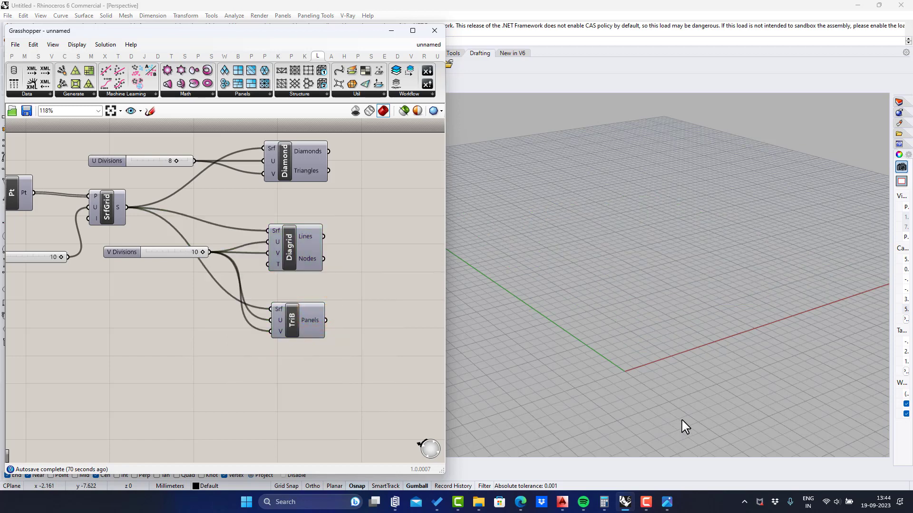
click(701, 419)
click(252, 362)
Step: Add a Staggered Quad Panels component below TriB and feed the SrfGrid surface into its Srf input
scroll(259, 342, up, 2)
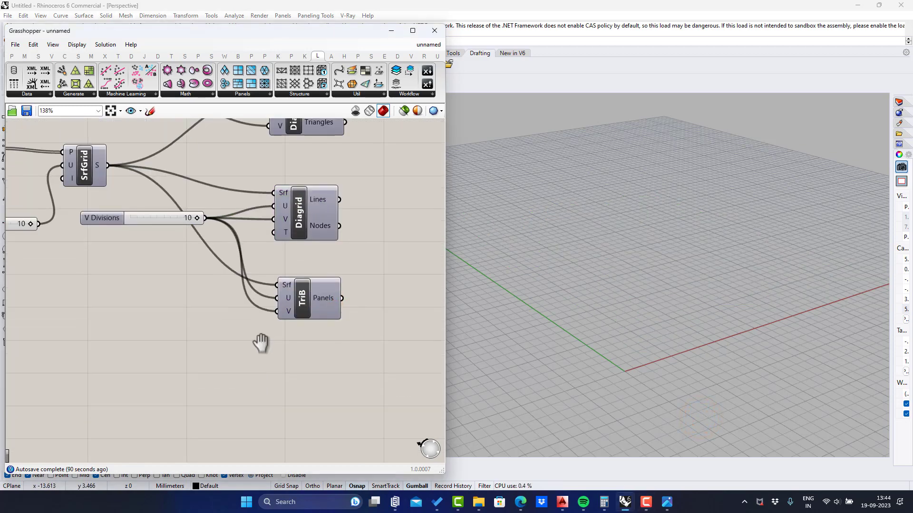
click(276, 360)
double_click(277, 362)
text(quad)
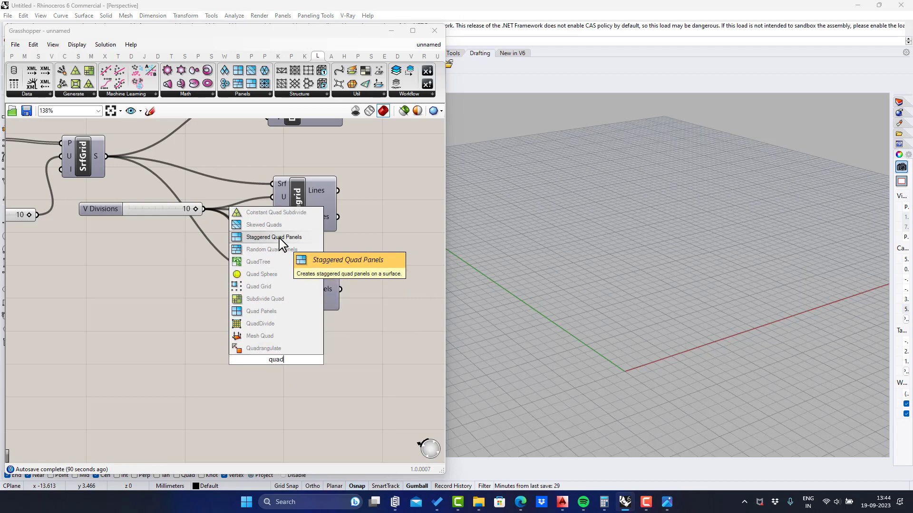
click(274, 237)
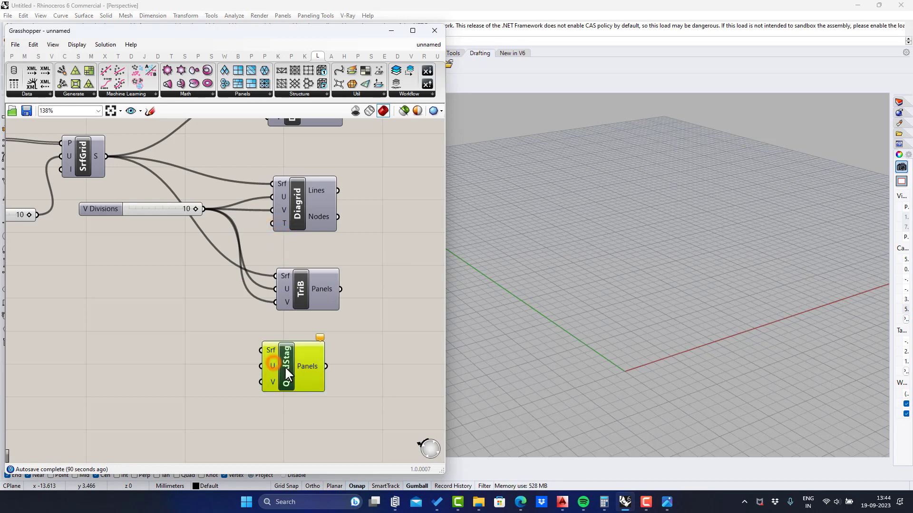
click(187, 357)
drag(111, 161, 267, 353)
right_drag(192, 378, 219, 374)
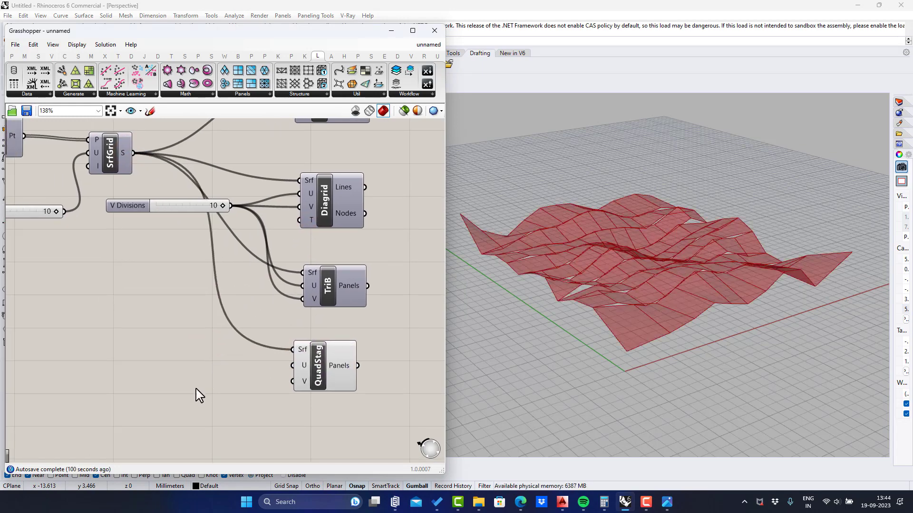
double_click(166, 386)
text(5)
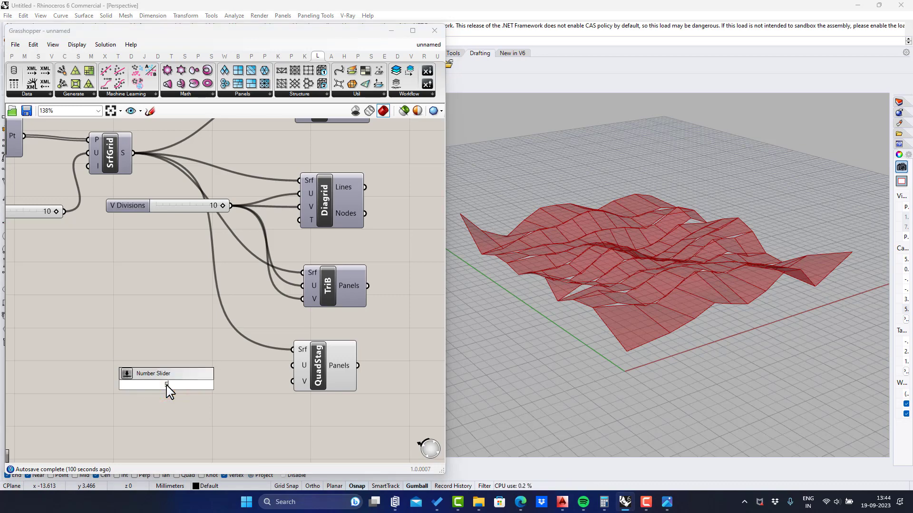
click(201, 323)
Step: Duplicate the V Divisions slider, connect the copy to the U and V inputs of QuadStag, and set it to 5
click(188, 213)
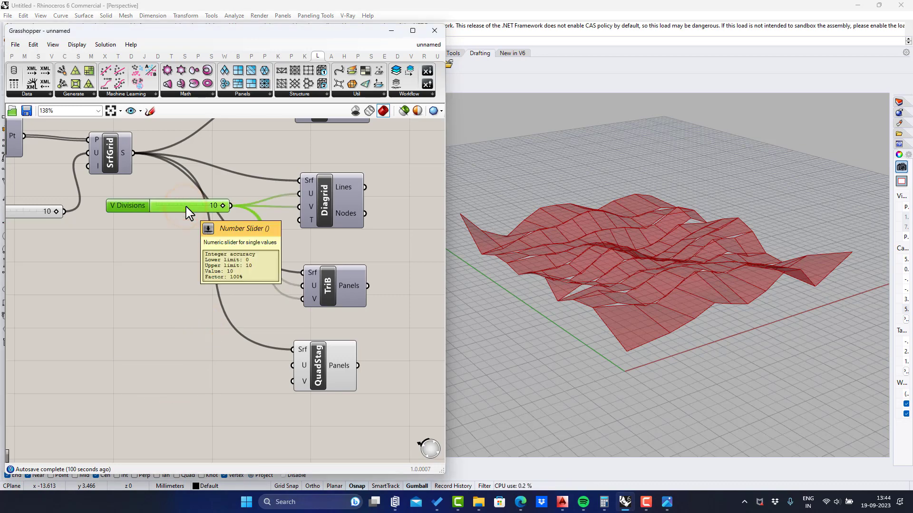
alt+drag(187, 216, 292, 365)
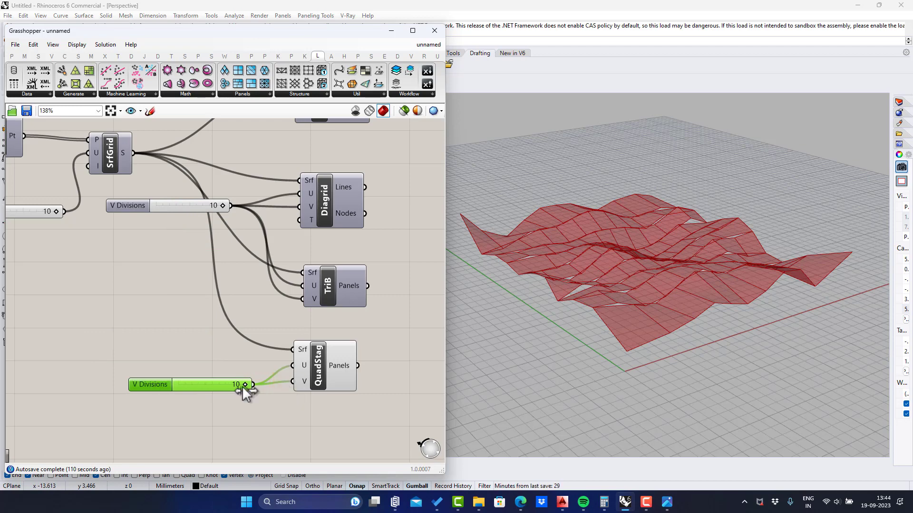
drag(243, 386, 215, 395)
click(242, 414)
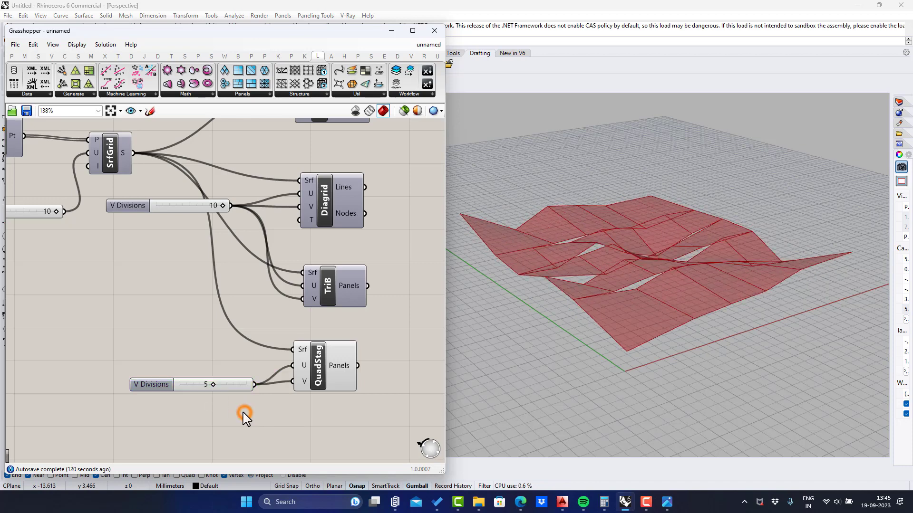
Step: Turn off the preview of the QuadStag component
right_drag(242, 413, 224, 364)
drag(350, 393, 183, 310)
middle_click(183, 310)
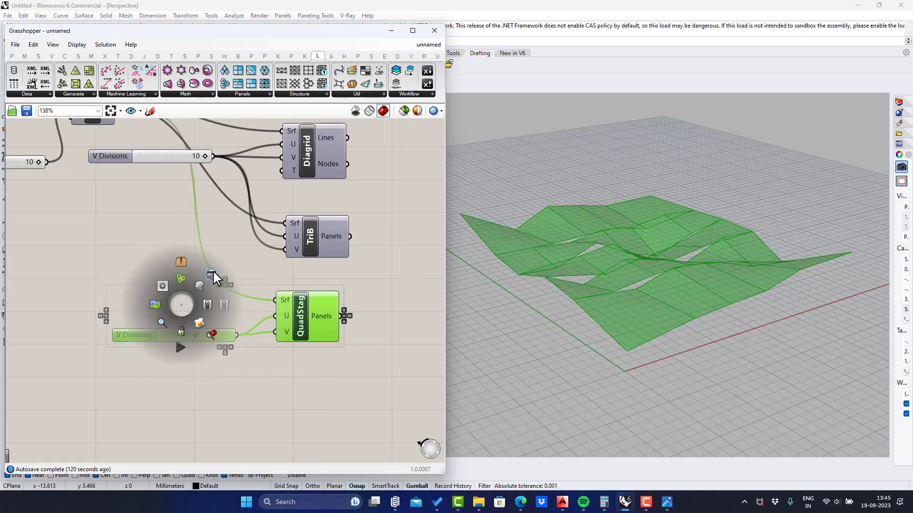
click(213, 272)
click(204, 307)
scroll(297, 262, down, 1)
right_drag(279, 334, 265, 302)
scroll(265, 314, up, 1)
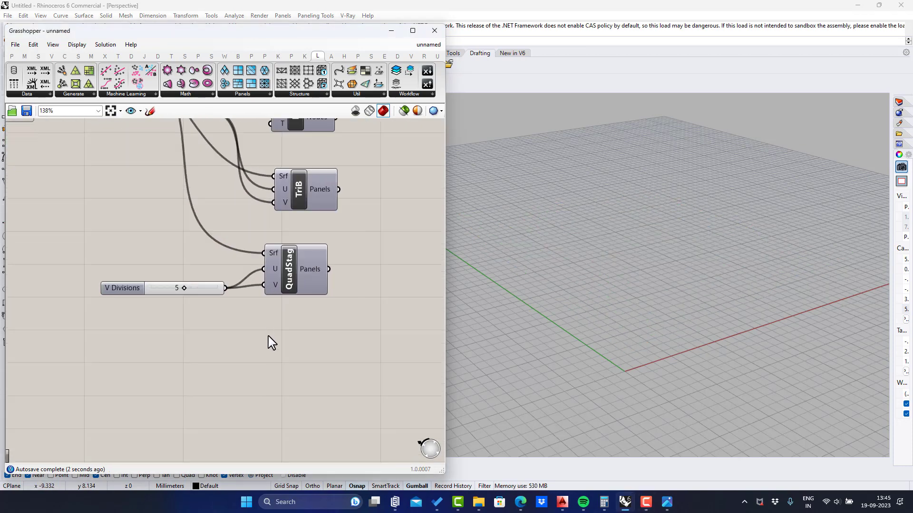
Step: Add a Random Quad Panels component below QuadStag and feed the SrfGrid surface into its Srf input
double_click(269, 338)
text(auad)
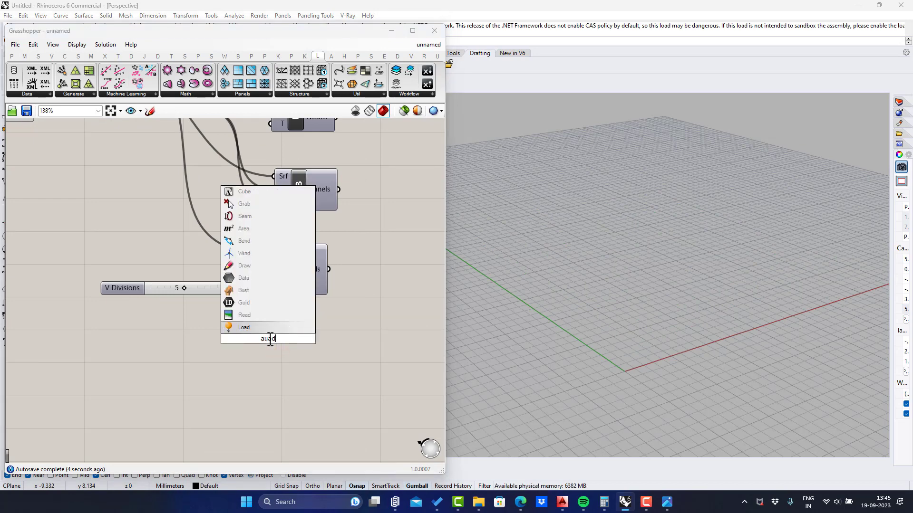
text(quad)
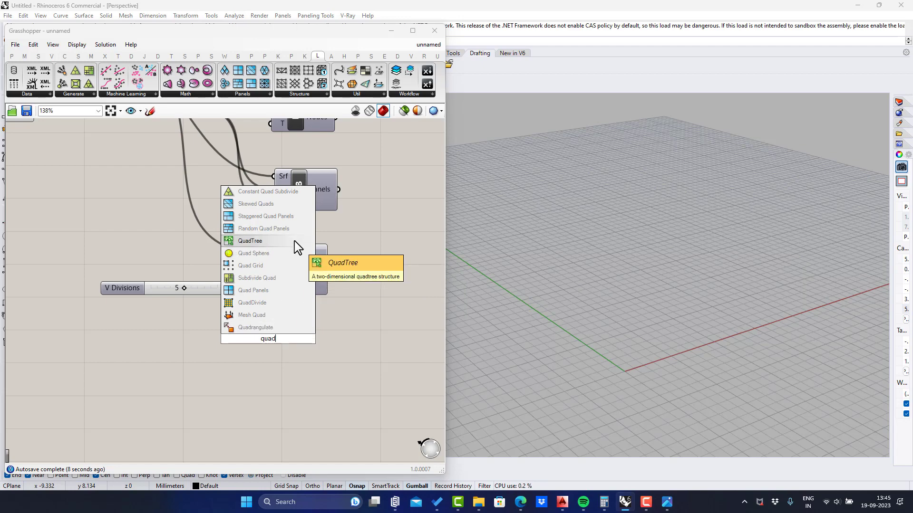
click(295, 229)
scroll(206, 315, up, 1)
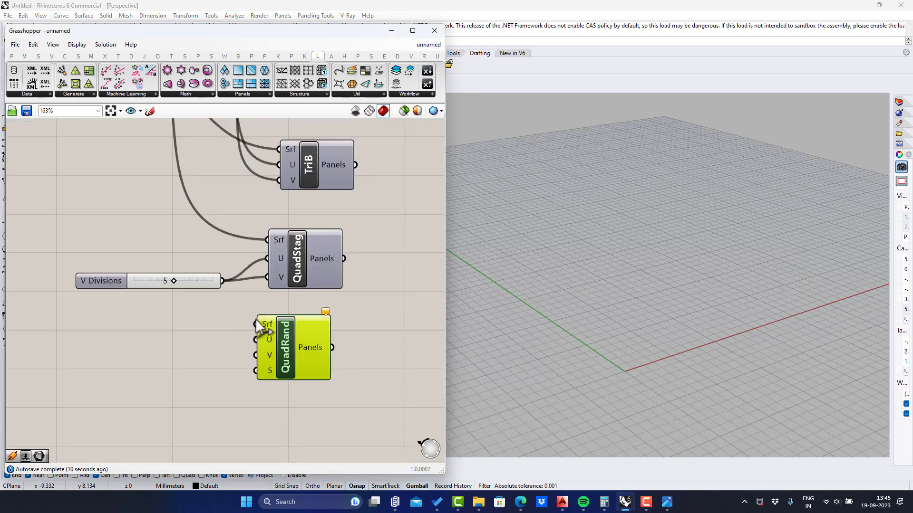
scroll(254, 318, down, 1)
right_drag(234, 277, 264, 299)
right_drag(150, 138, 196, 205)
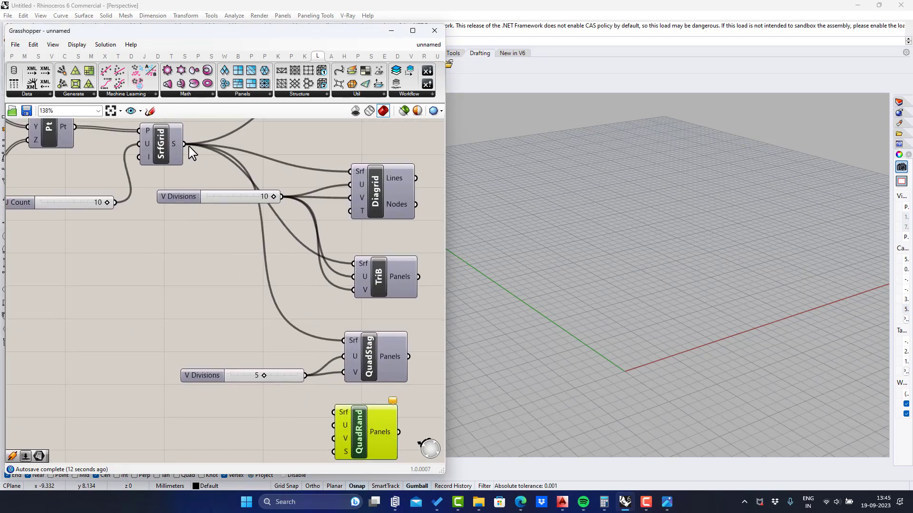
drag(184, 144, 333, 413)
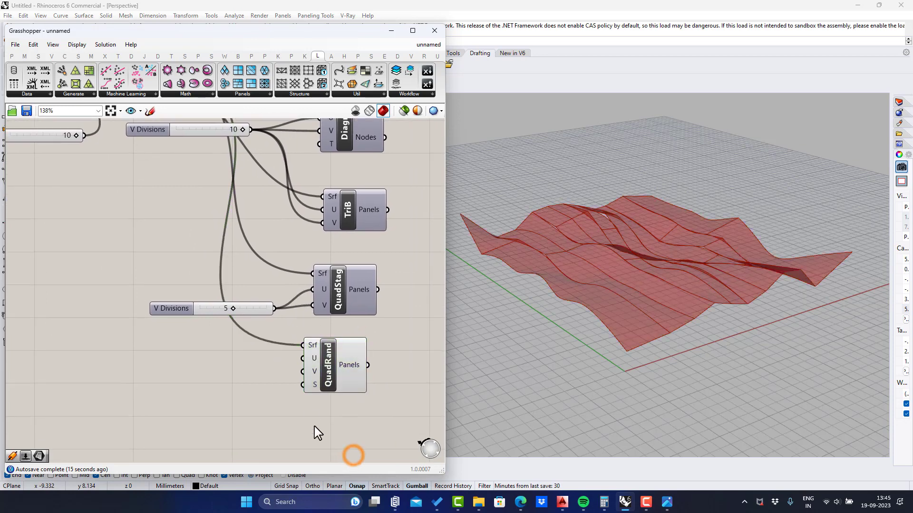
Step: Connect the QuadStag divisions slider to the U and V inputs of QuadRand as well, and set it to 8
scroll(317, 424, up, 1)
scroll(314, 389, up, 1)
scroll(245, 299, up, 1)
drag(240, 279, 309, 354)
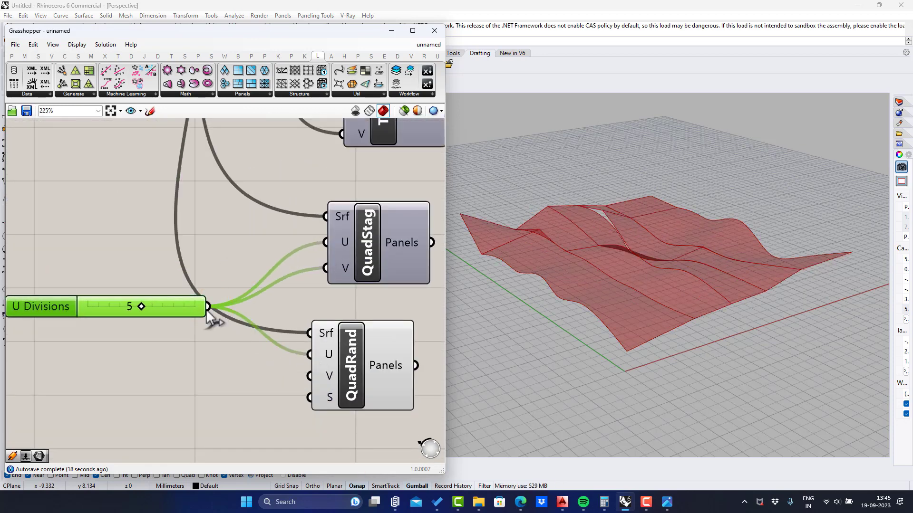
drag(207, 310, 310, 375)
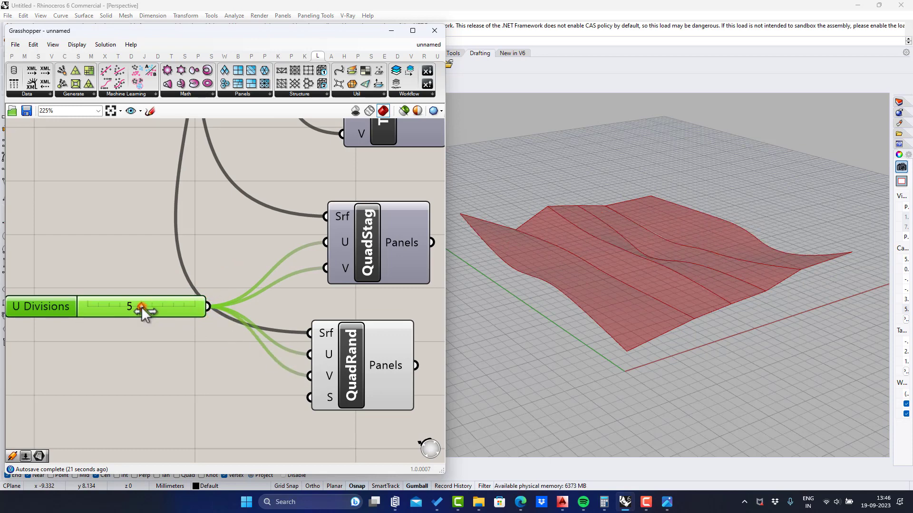
drag(141, 307, 179, 322)
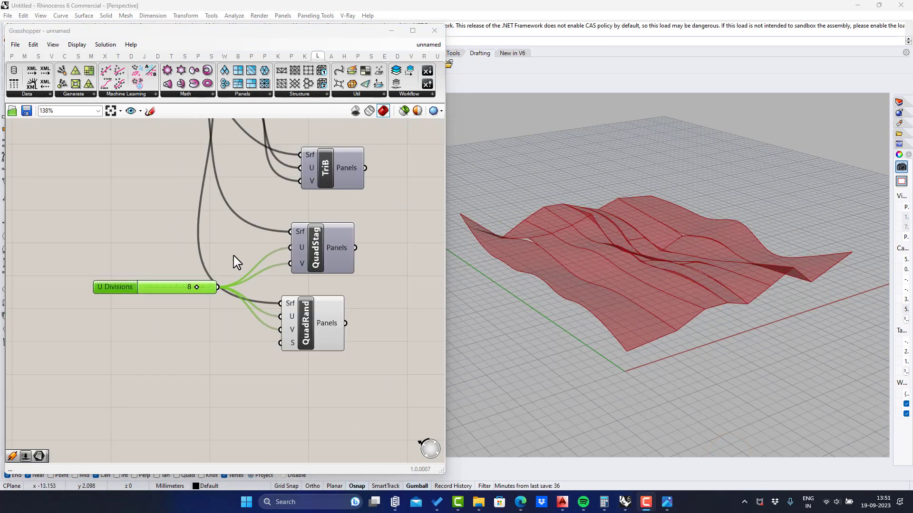
Step: Turn off the preview of the QuadRand component
scroll(236, 261, down, 2)
drag(332, 347, 159, 223)
middle_click(209, 242)
click(237, 209)
click(303, 377)
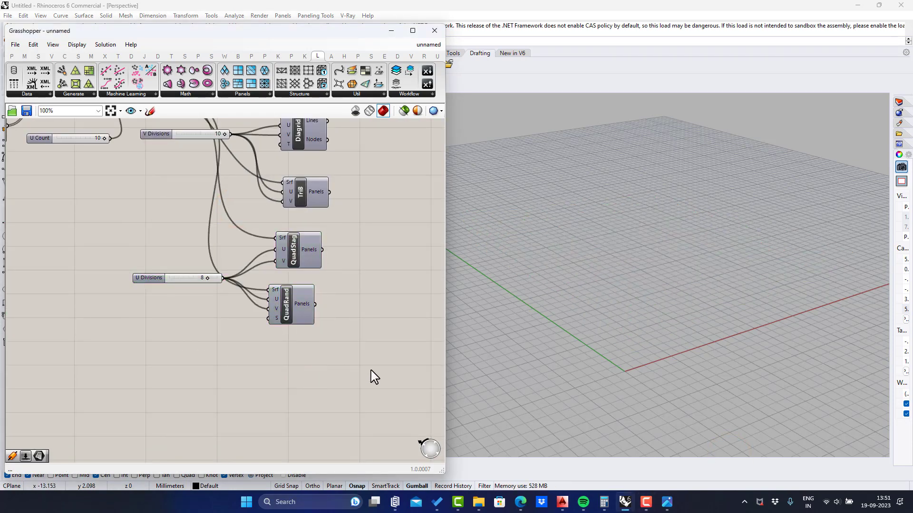
Step: Add a number slider with value 25 below the existing divisions slider and connect it to the U and V inputs of Diagrid
scroll(370, 371, down, 1)
right_drag(235, 219, 246, 263)
scroll(246, 269, up, 1)
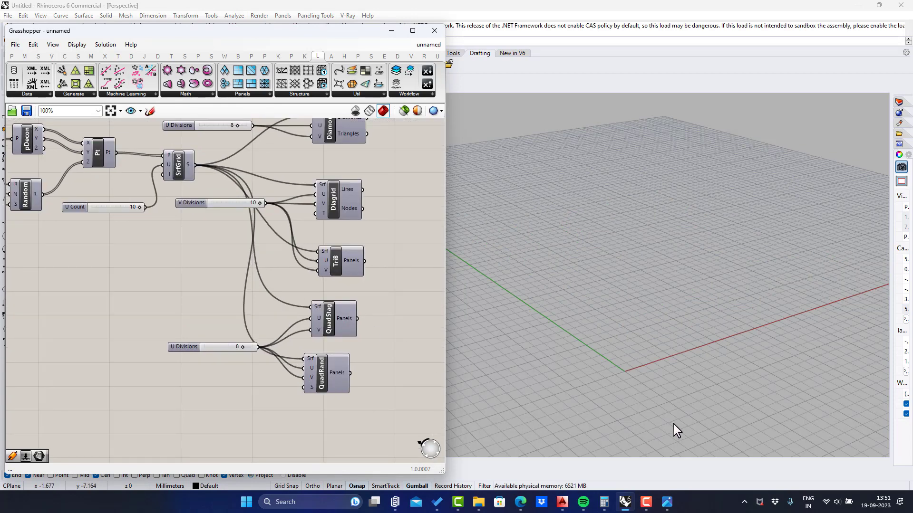
click(737, 455)
scroll(276, 255, up, 4)
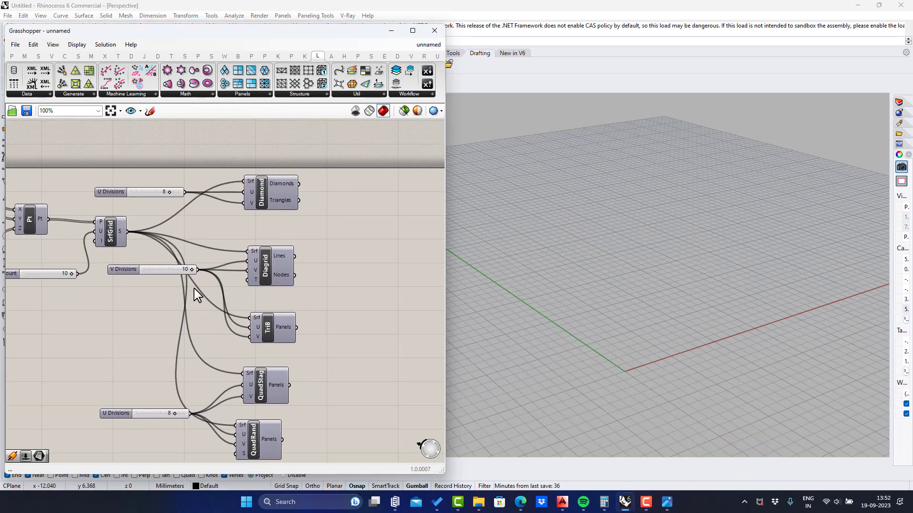
double_click(106, 297)
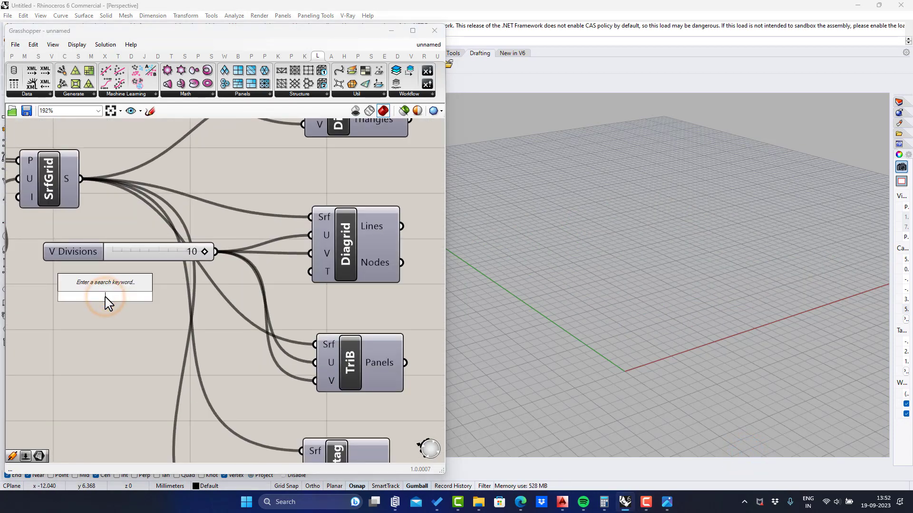
text(25)
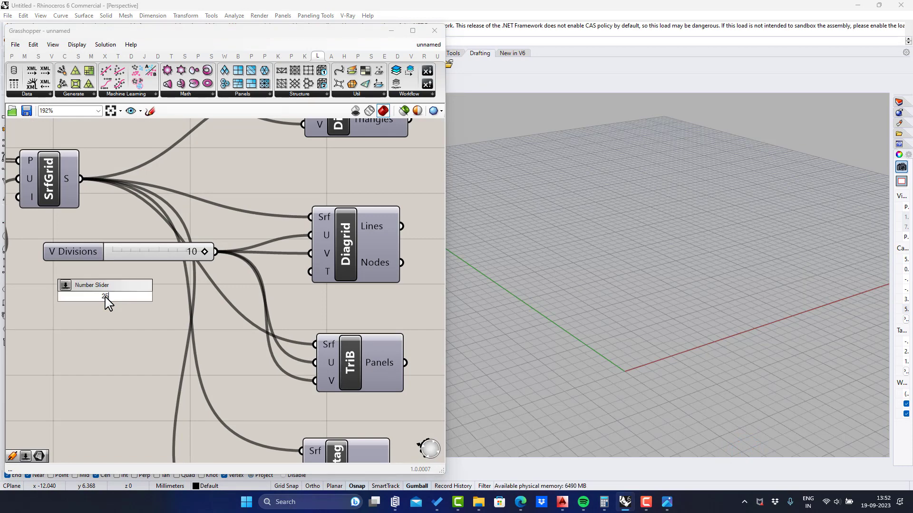
key(Return)
drag(186, 295, 308, 235)
drag(209, 300, 316, 253)
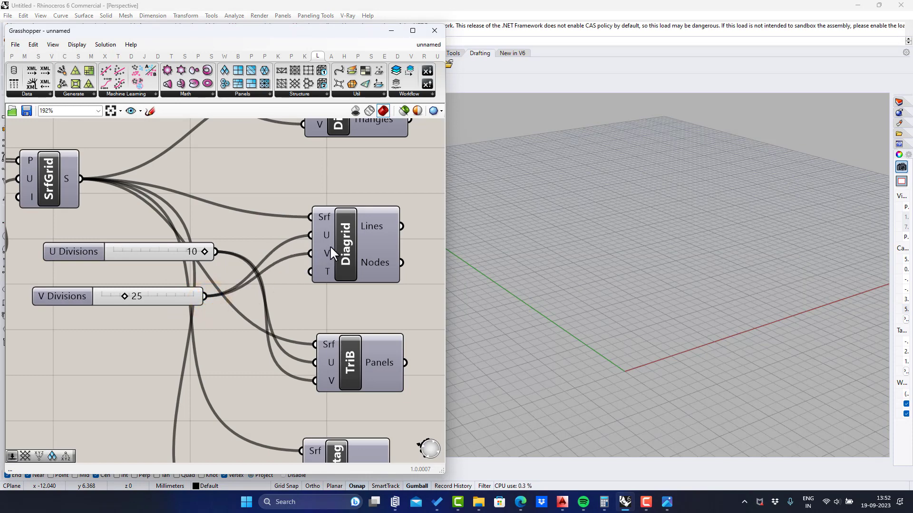
Step: Turn on the preview of the Diagrid component and set its V Divisions slider to 28
click(350, 243)
middle_click(349, 242)
click(369, 228)
click(363, 314)
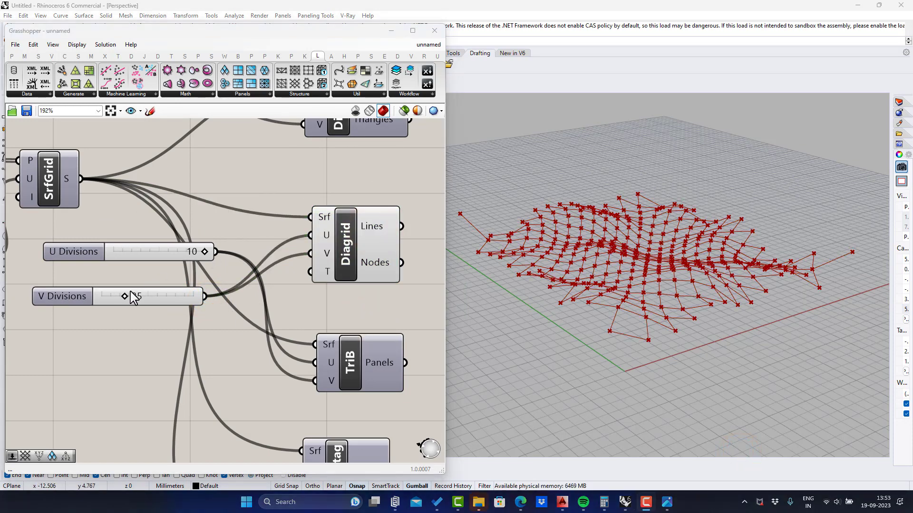
mouse_move(129, 297)
mouse_down()
mouse_move(138, 299)
mouse_move(129, 301)
mouse_up()
Step: Add a Pipe component beside Diagrid, leaving room between them for a slider
right_drag(330, 254, 199, 255)
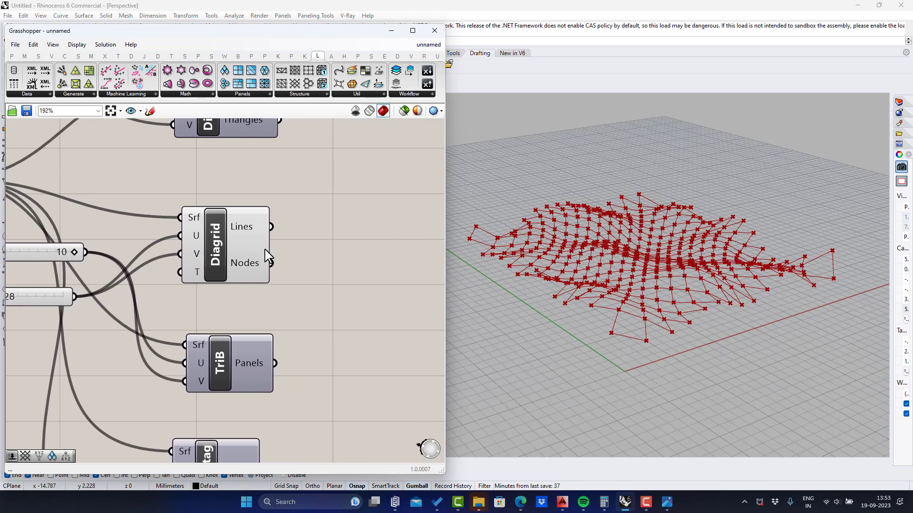
double_click(335, 242)
text(pipe)
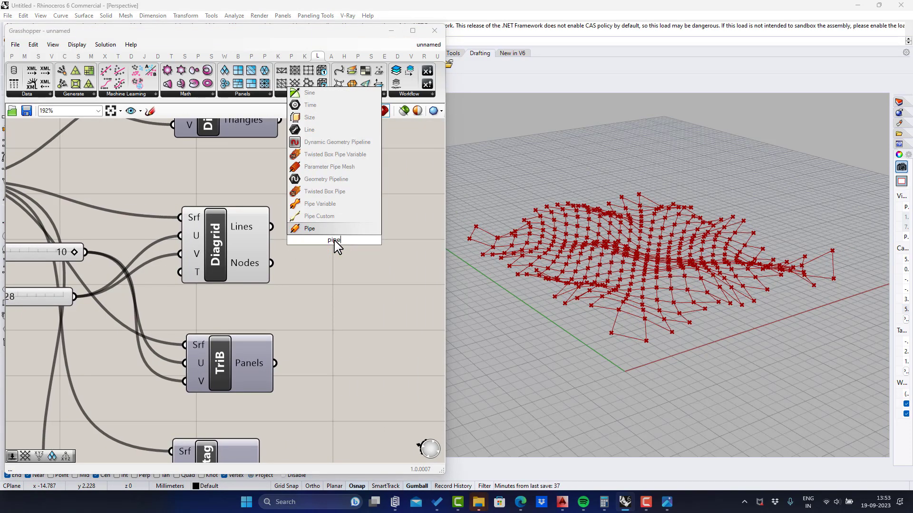
click(330, 229)
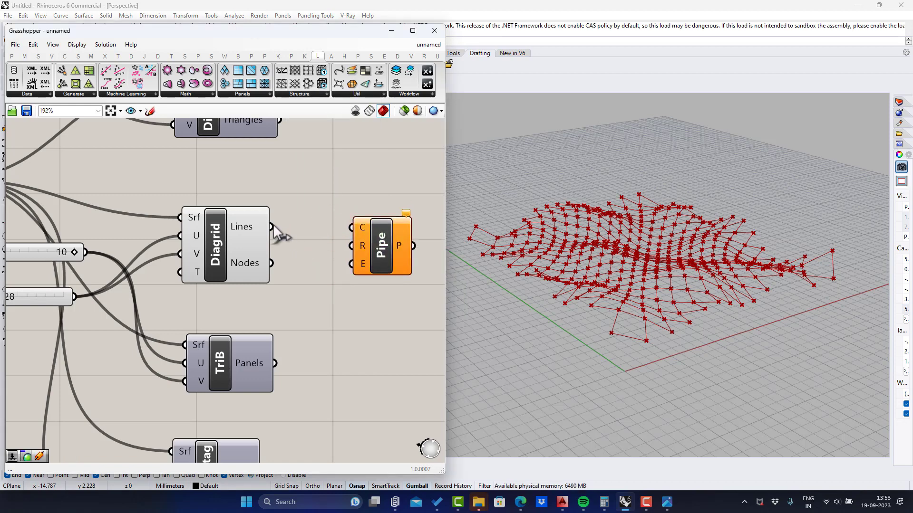
drag(376, 257, 411, 269)
double_click(331, 290)
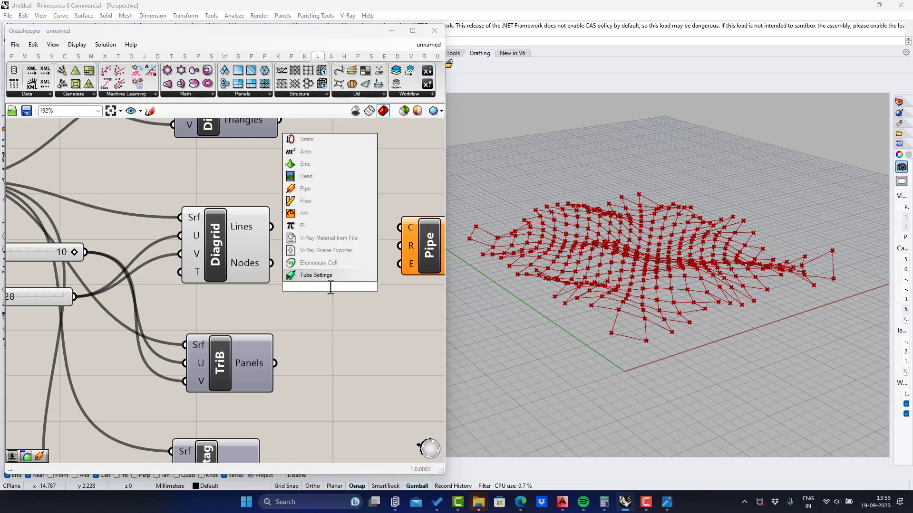
text(0.05)
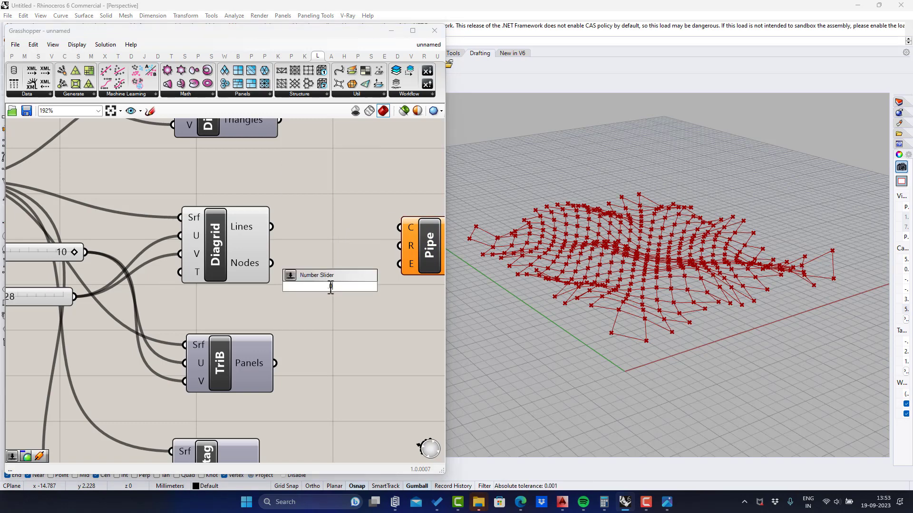
key(Return)
scroll(240, 271, down, 1)
scroll(267, 291, up, 2)
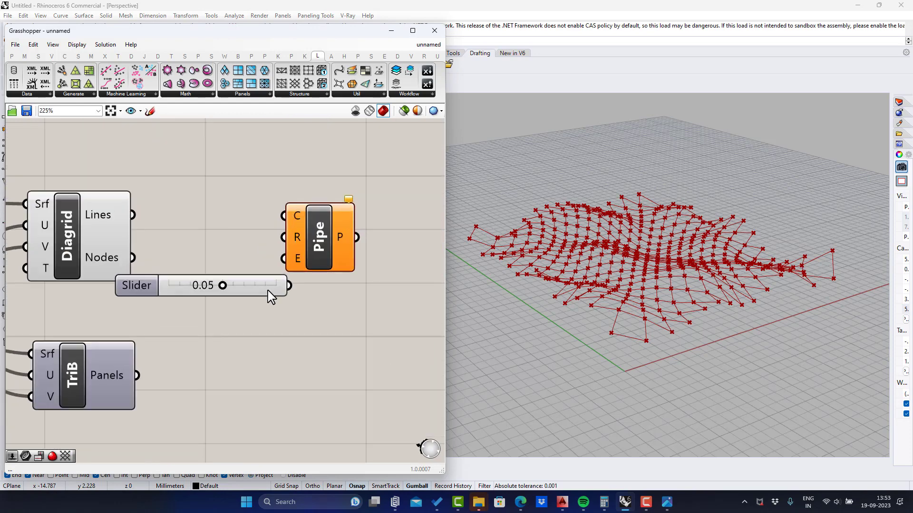
click(267, 293)
key(Delete)
Step: Create a number slider from 0.15 between Diagrid and Pipe, shift Pipe further away, and set the slider to 0.11
double_click(229, 298)
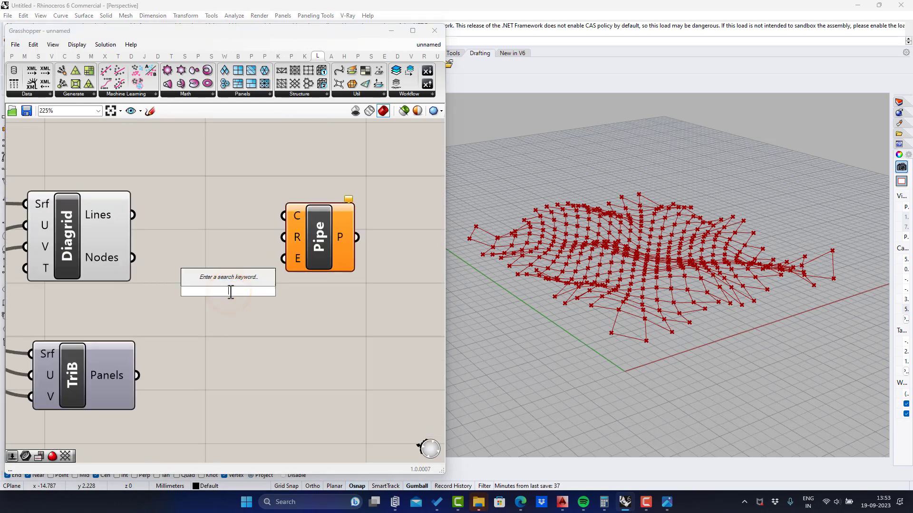
text(0.15)
key(Return)
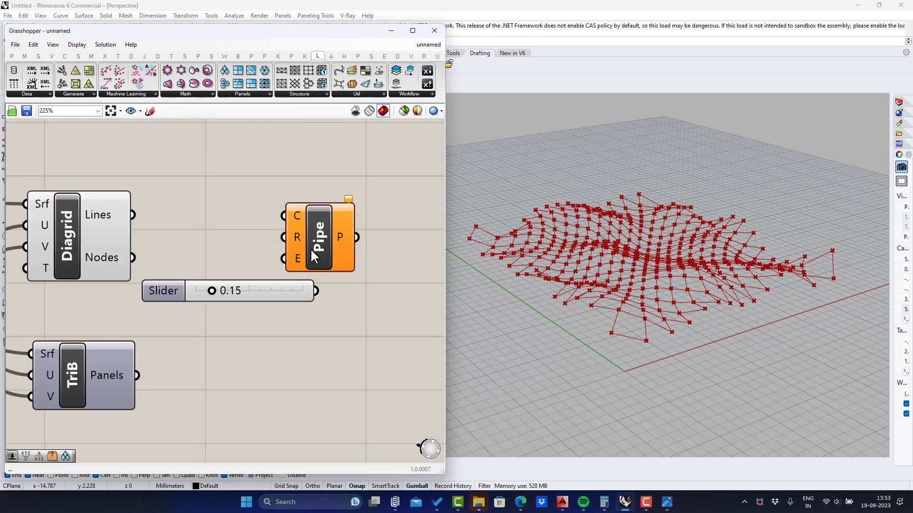
drag(314, 249, 370, 244)
drag(204, 294, 212, 293)
Step: Connect the new slider to the R input of Pipe and the Diagrid Lines output to its C input
drag(320, 291, 341, 231)
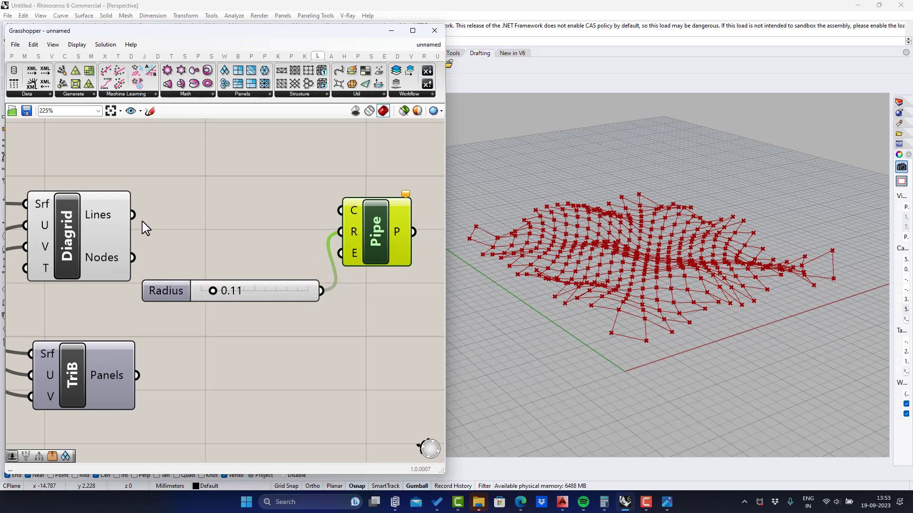
drag(132, 215, 341, 210)
click(304, 262)
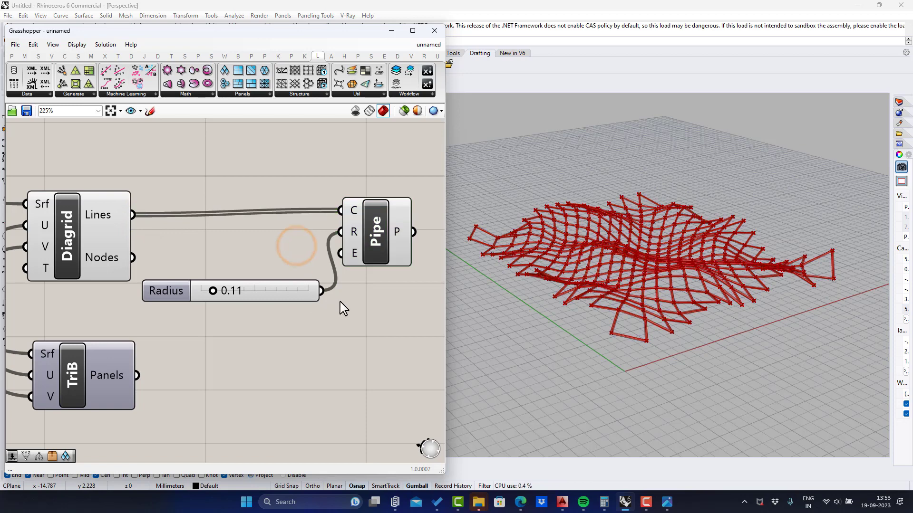
Step: Bake the Pipe geometry with the default attributes and move the baked copy away from the original along the X axis
scroll(295, 209, down, 3)
right_click(345, 226)
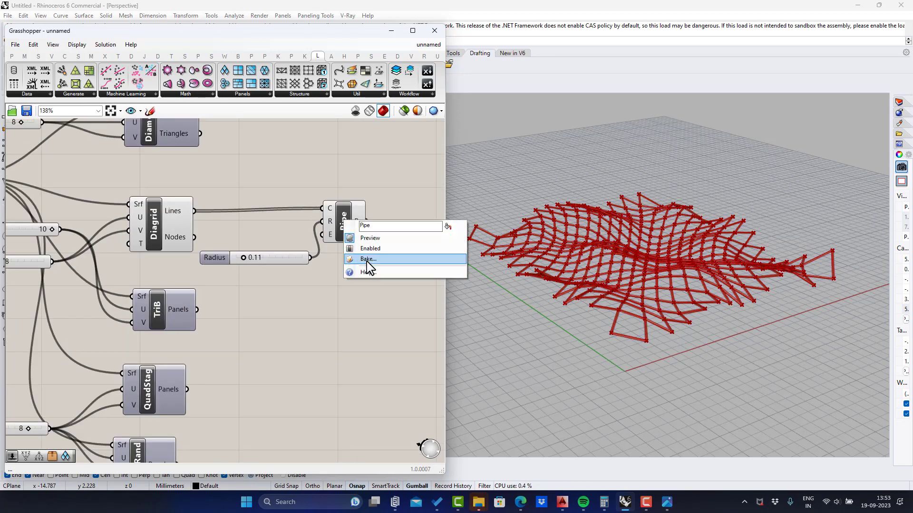
click(368, 262)
click(375, 351)
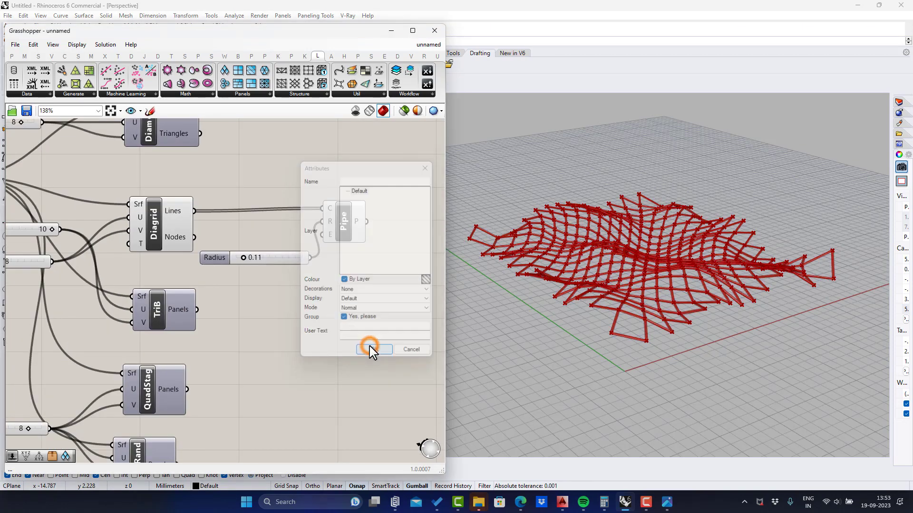
click(357, 306)
click(590, 240)
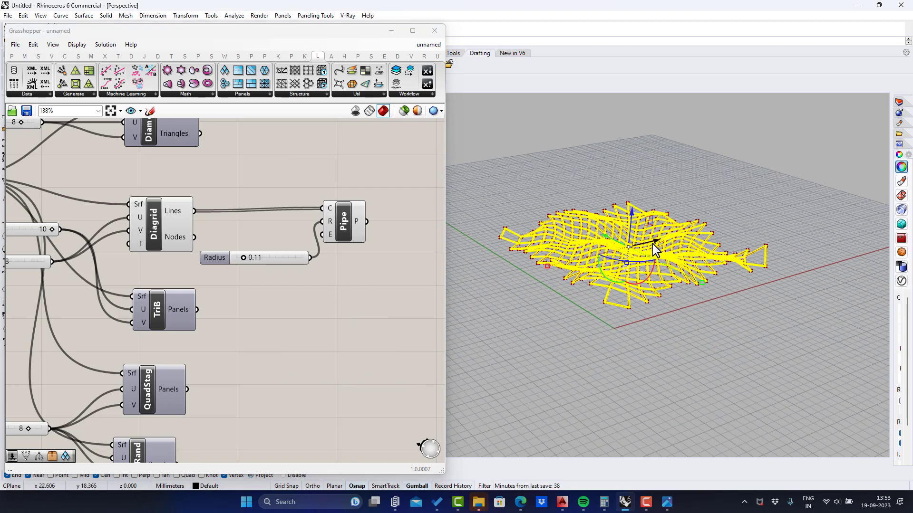
drag(655, 250, 841, 206)
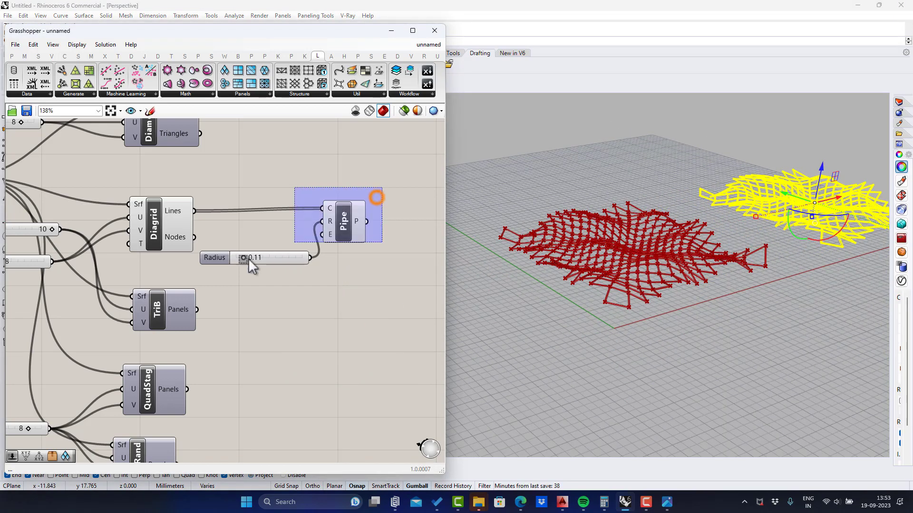
Step: Turn off the previews of the Diagrid and Pipe components
drag(248, 258, 58, 259)
key(space)
click(195, 222)
click(243, 300)
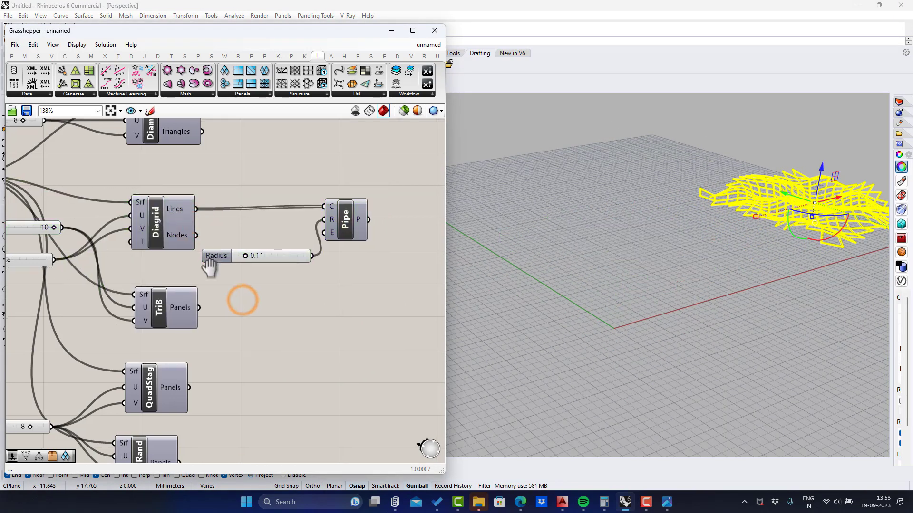
Step: Turn on the preview of the TriB component
scroll(209, 266, up, 1)
click(253, 256)
key(space)
click(199, 219)
click(289, 318)
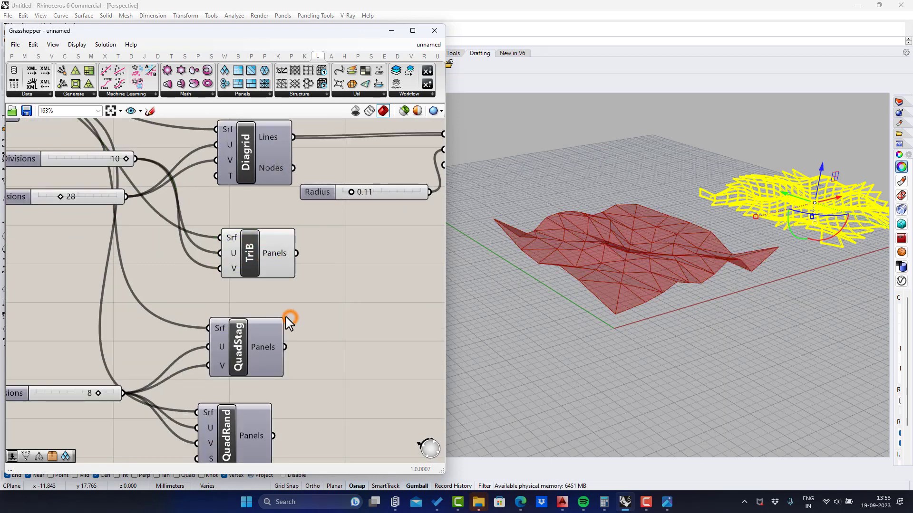
Step: Set the U Divisions slider that feeds the TriB component to 9
scroll(149, 233, up, 3)
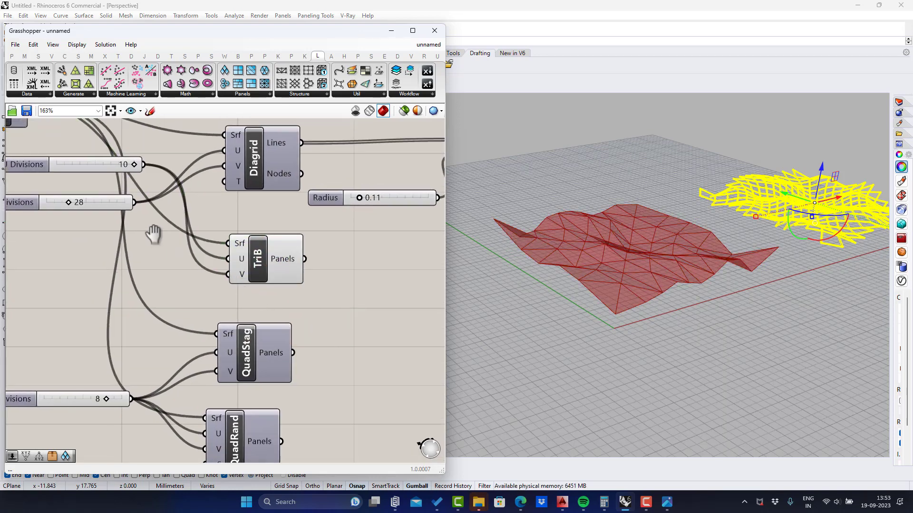
mouse_move(217, 197)
mouse_down()
mouse_move(153, 200)
mouse_move(280, 206)
mouse_move(212, 206)
mouse_up()
scroll(219, 214, down, 4)
key(space)
right_click(244, 242)
click(117, 267)
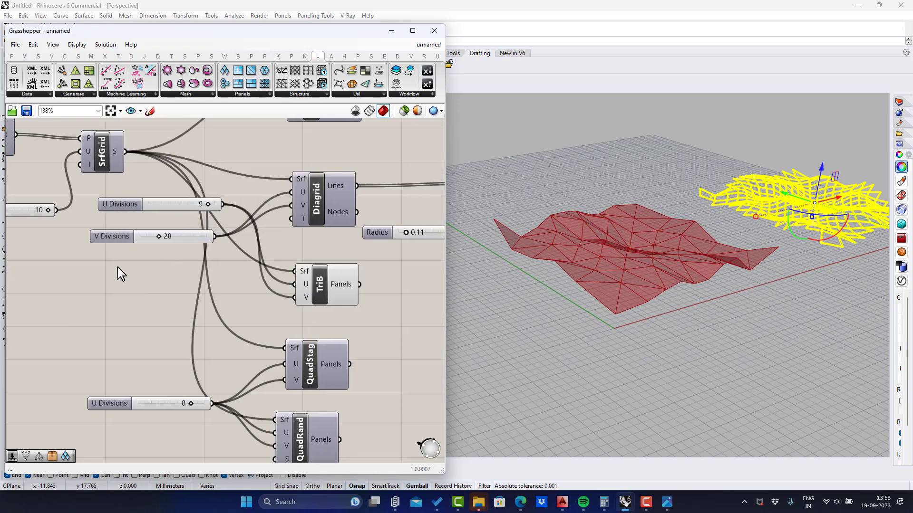
Step: Set the Size slider of the SqGrid component to 2
right_drag(116, 267, 311, 335)
right_drag(98, 207, 155, 216)
scroll(111, 226, up, 2)
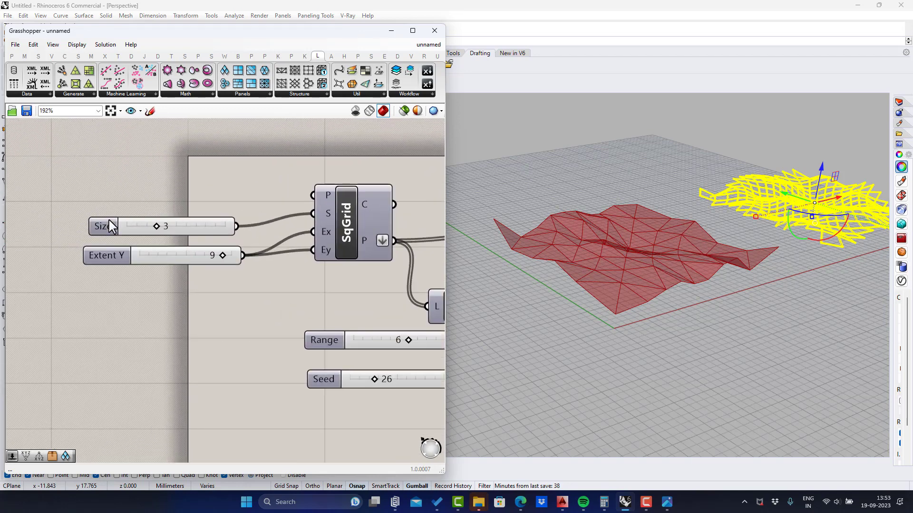
drag(150, 227, 147, 226)
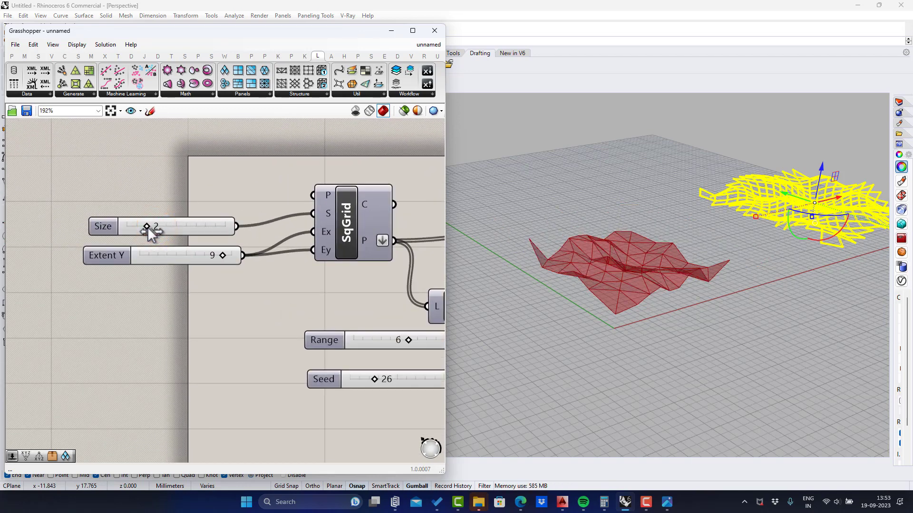
Step: Bake the TriB component's panels as one group on the Default layer
scroll(148, 227, down, 5)
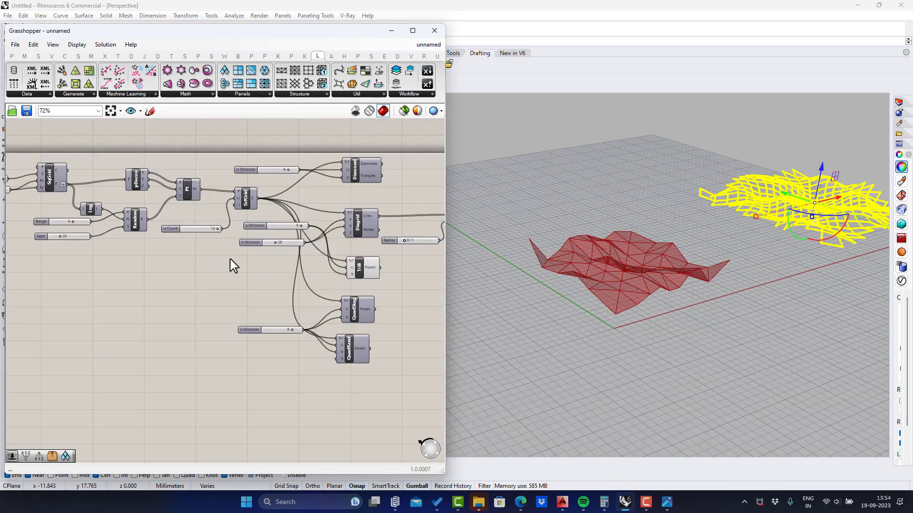
scroll(233, 266, up, 3)
click(247, 253)
right_click(247, 253)
click(280, 295)
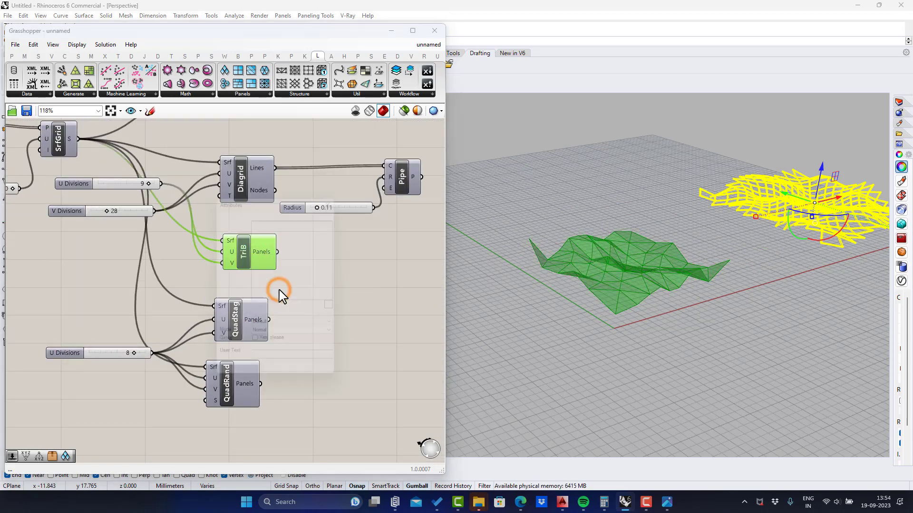
click(278, 347)
click(287, 380)
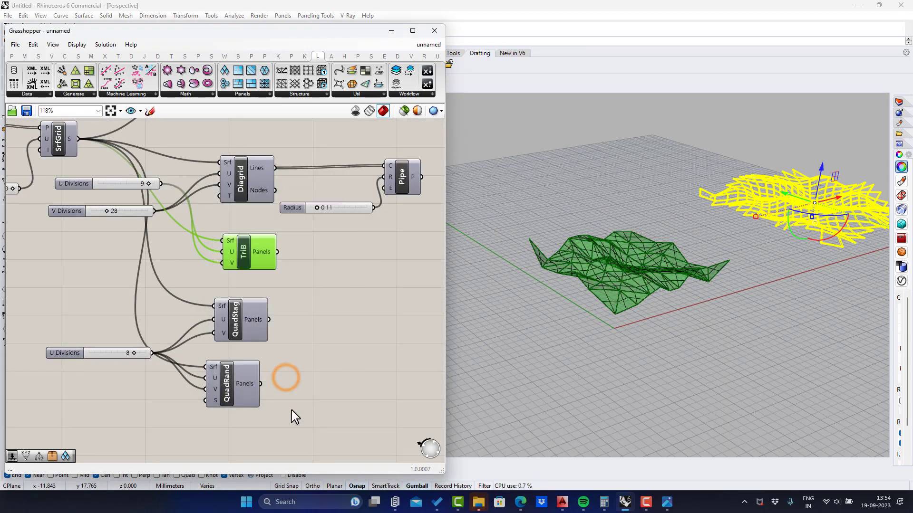
click(291, 411)
Step: Move the baked triangular panels to a free spot on the grid beside the preview surface
click(639, 260)
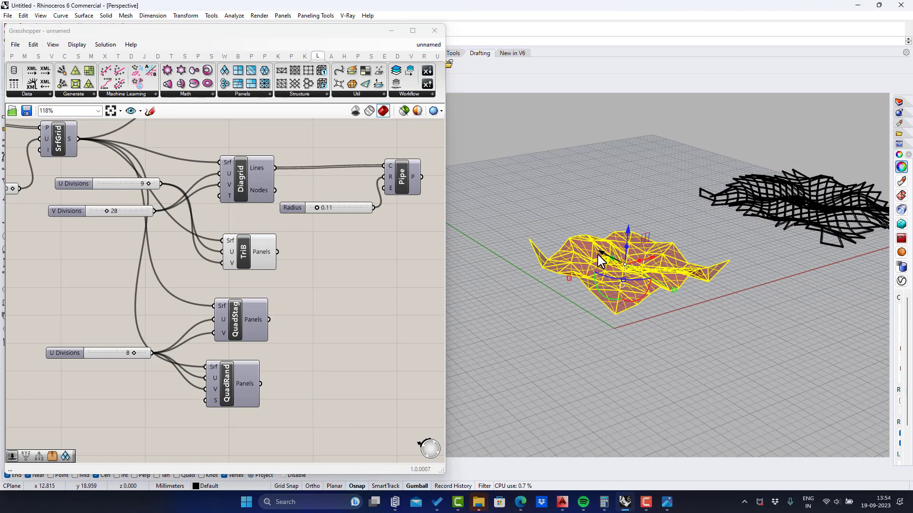
drag(600, 259, 482, 219)
click(549, 326)
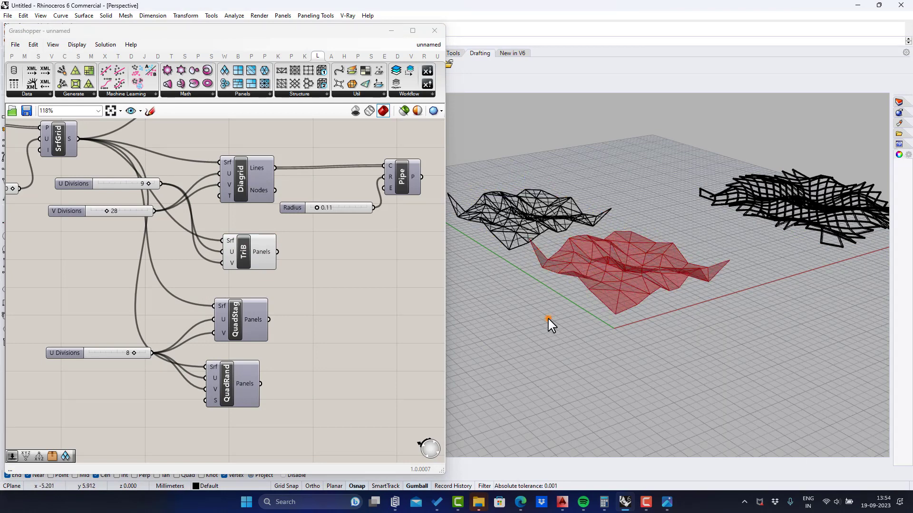
Step: Turn off the preview of the TriB component and turn on the preview of the QuadStag component
scroll(556, 309, up, 3)
click(263, 255)
middle_click(262, 254)
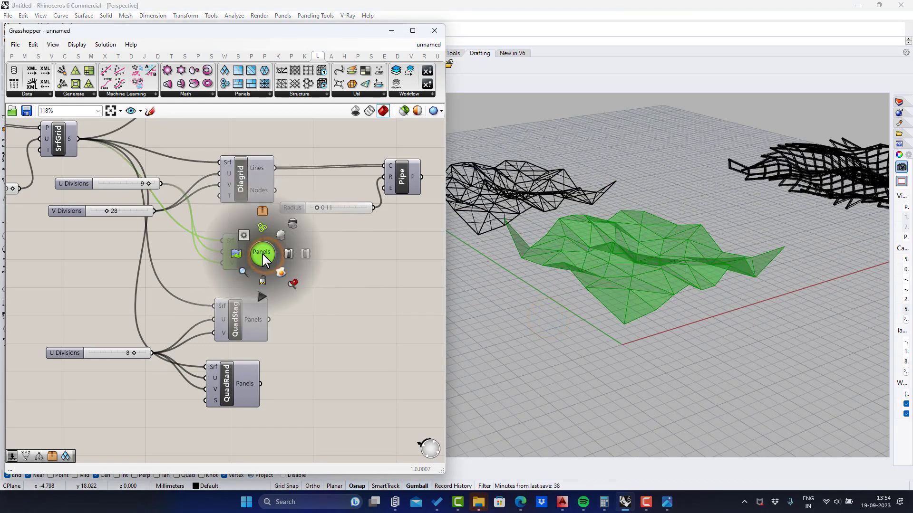
click(292, 227)
middle_click(252, 316)
click(357, 320)
click(251, 319)
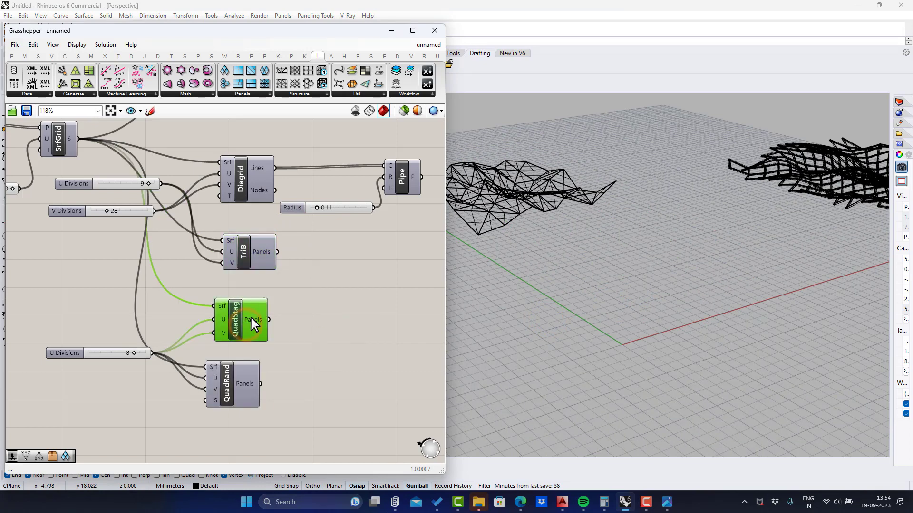
middle_click(251, 316)
click(266, 301)
click(345, 310)
Step: Set the U Divisions slider that feeds the QuadStag and QuadRand components to 6
scroll(232, 274, up, 1)
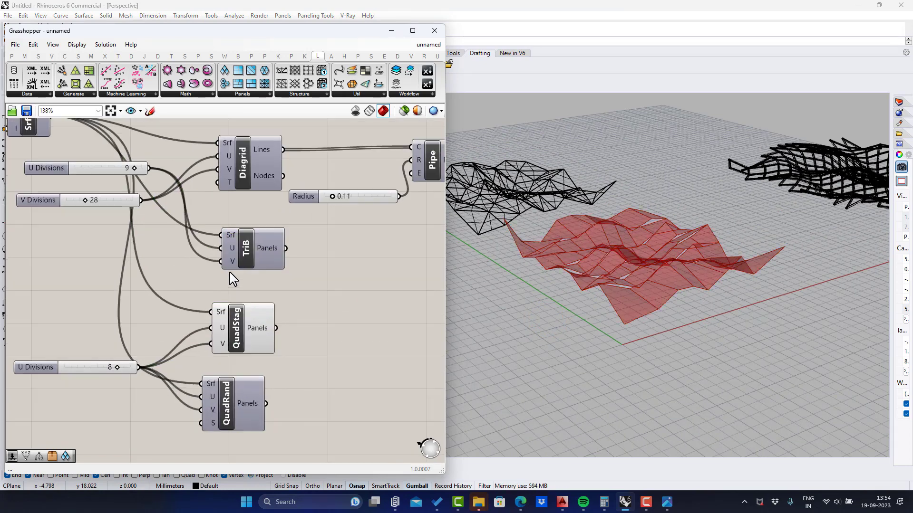
right_drag(176, 245, 303, 288)
scroll(239, 395, up, 1)
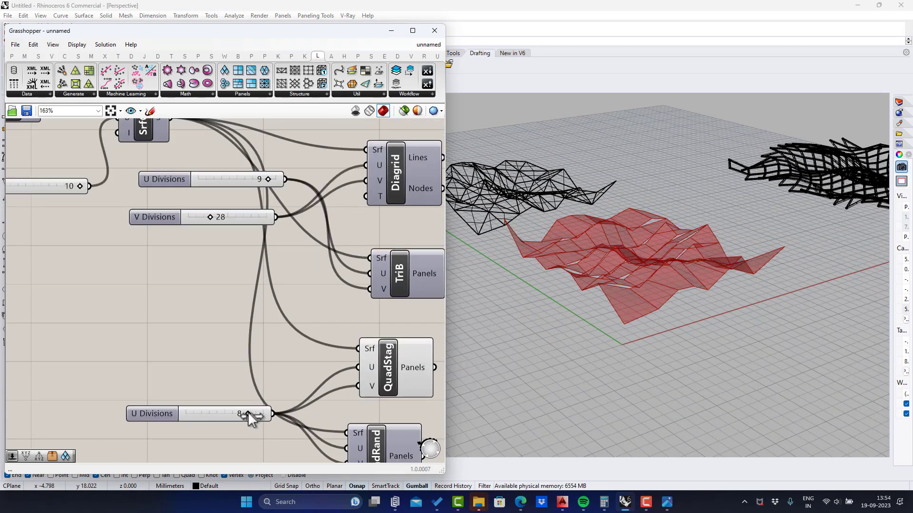
drag(248, 415, 234, 412)
Step: Bake the QuadStag component's panels as one group on the Default layer
right_drag(266, 328, 132, 259)
right_click(256, 306)
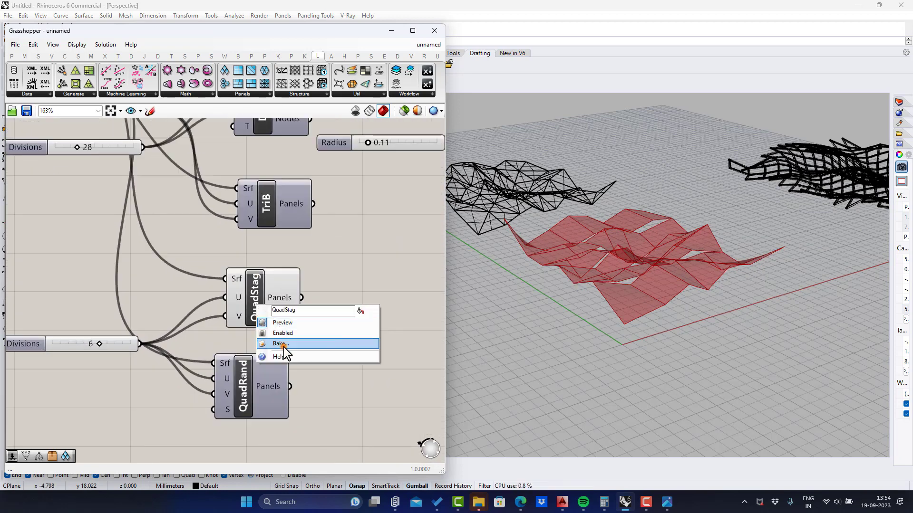
click(285, 344)
click(261, 404)
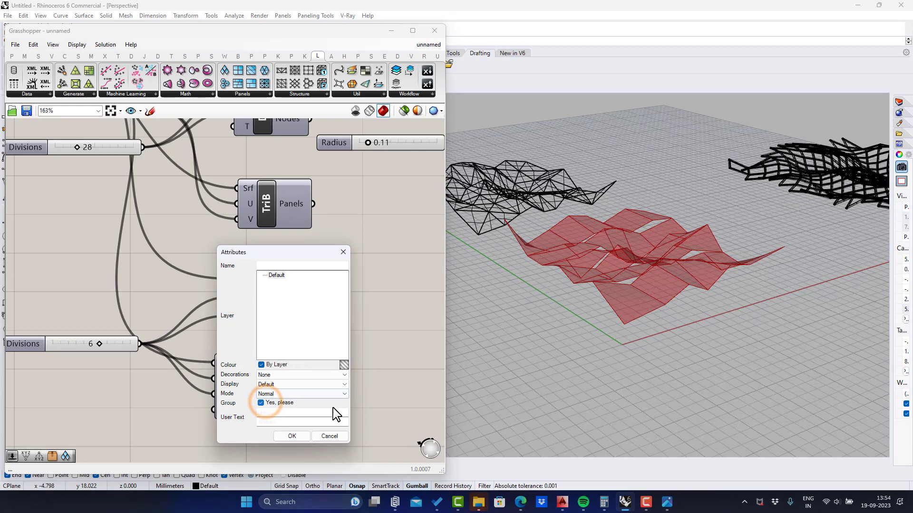
click(291, 436)
Step: Move the baked staggered quad panels away from the preview surface, towards the far side of the grid
click(609, 256)
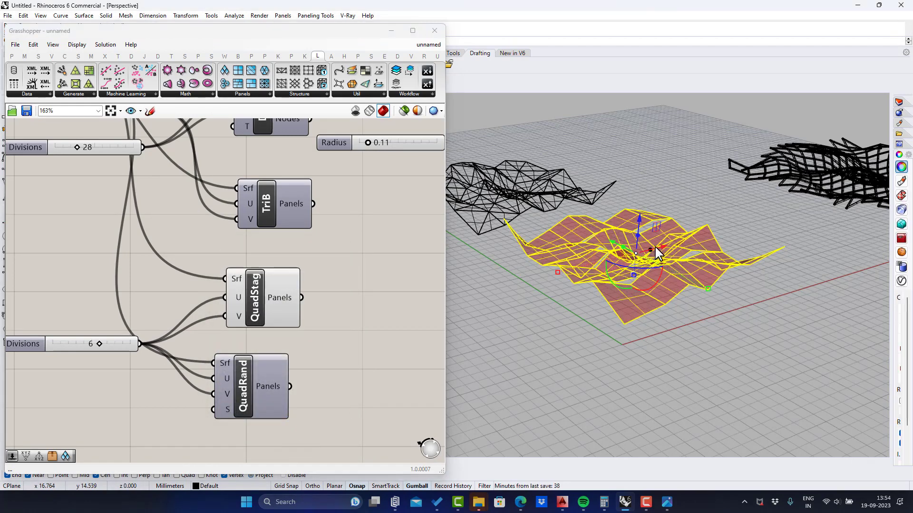
drag(656, 252, 630, 159)
click(629, 265)
scroll(539, 176, up, 2)
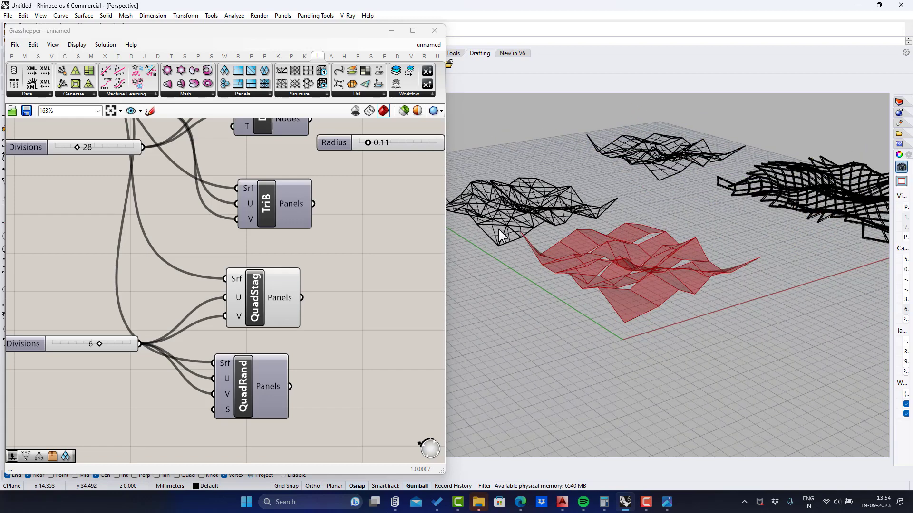
Step: Turn off the preview of the QuadStag component and turn on the preview of the QuadRand component
click(258, 292)
middle_click(257, 291)
click(291, 258)
click(349, 311)
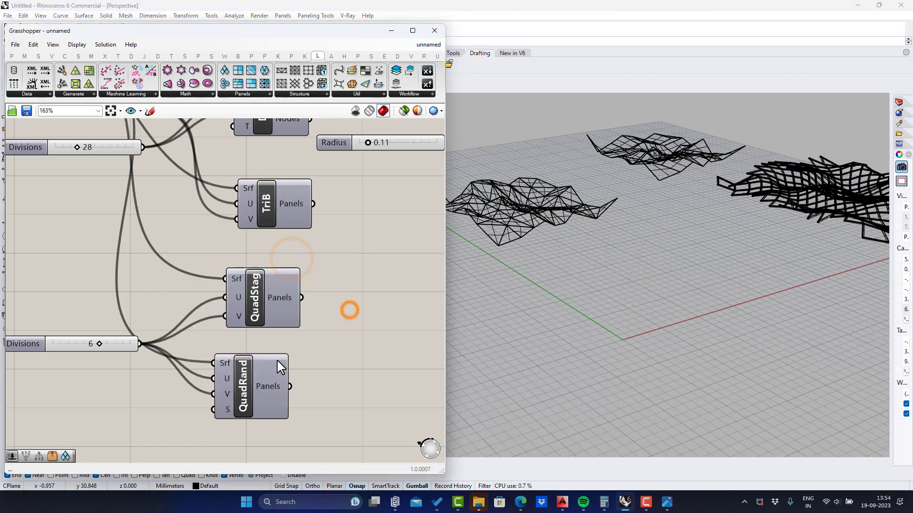
click(256, 372)
middle_click(256, 372)
click(278, 355)
click(338, 347)
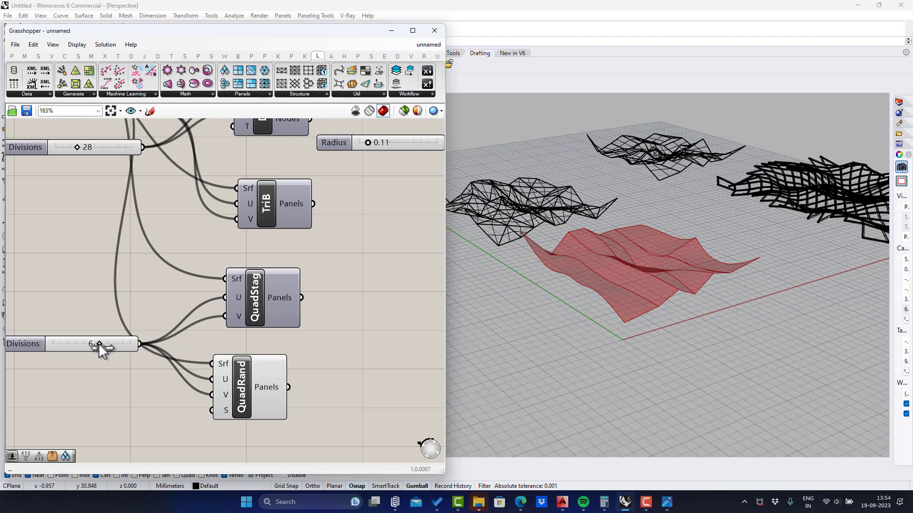
Step: Set the U Divisions slider that feeds QuadRand to 5 and bake its panels on the Default layer
mouse_move(99, 344)
mouse_down()
mouse_move(77, 346)
mouse_move(126, 346)
mouse_move(92, 346)
mouse_up()
right_click(248, 391)
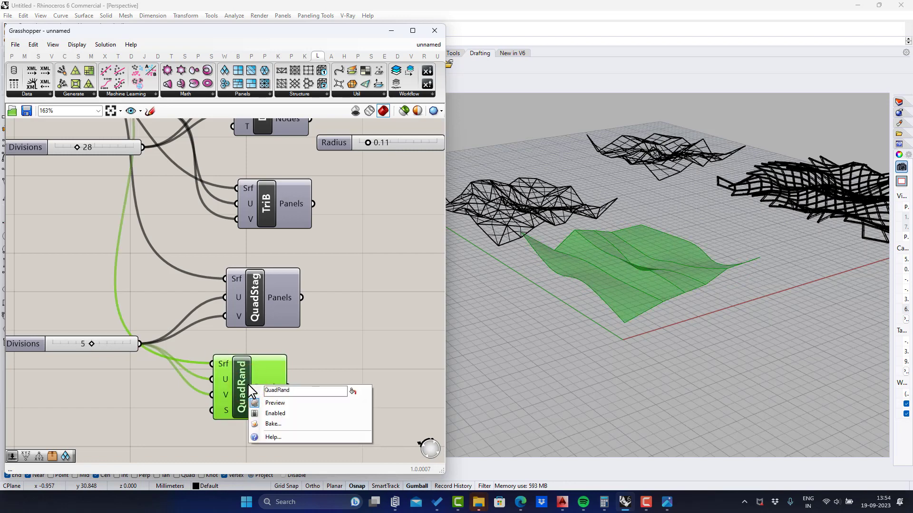
click(297, 421)
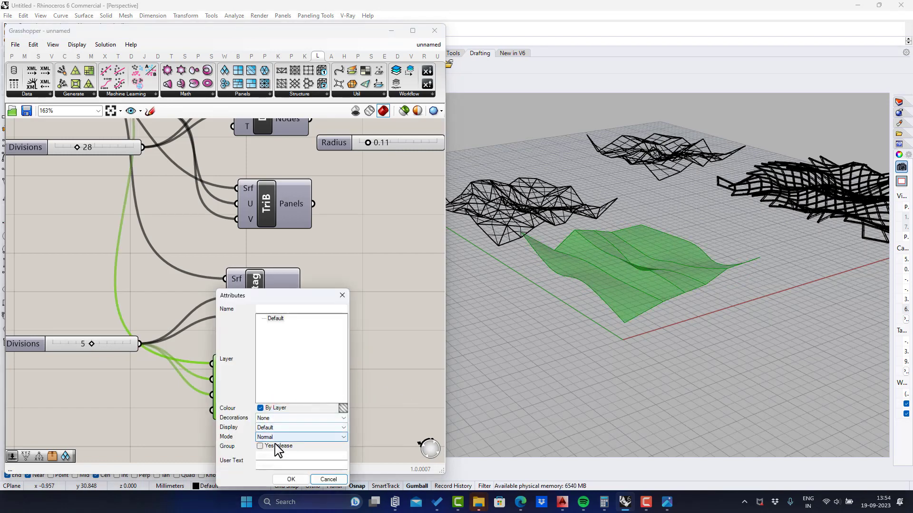
click(291, 480)
click(339, 328)
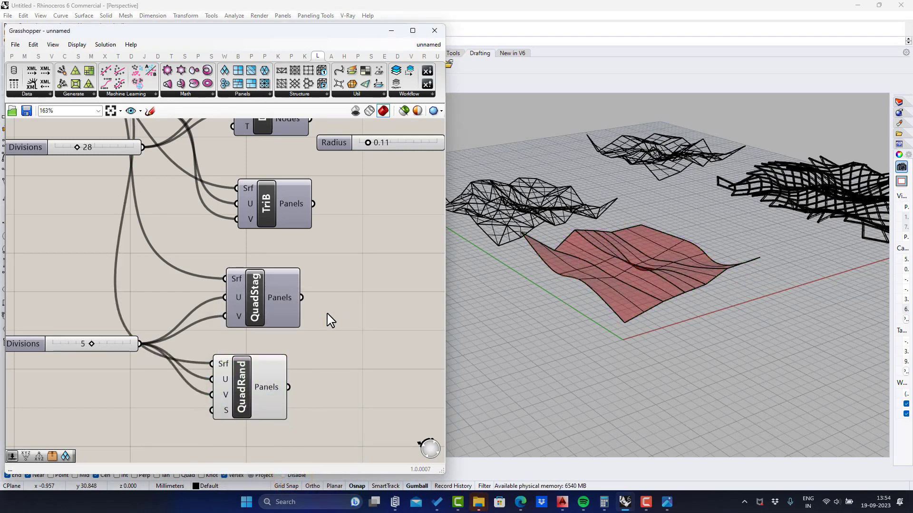
Step: Turn off the previews of the QuadStag and QuadRand components together
scroll(291, 341, down, 2)
drag(323, 320, 274, 369)
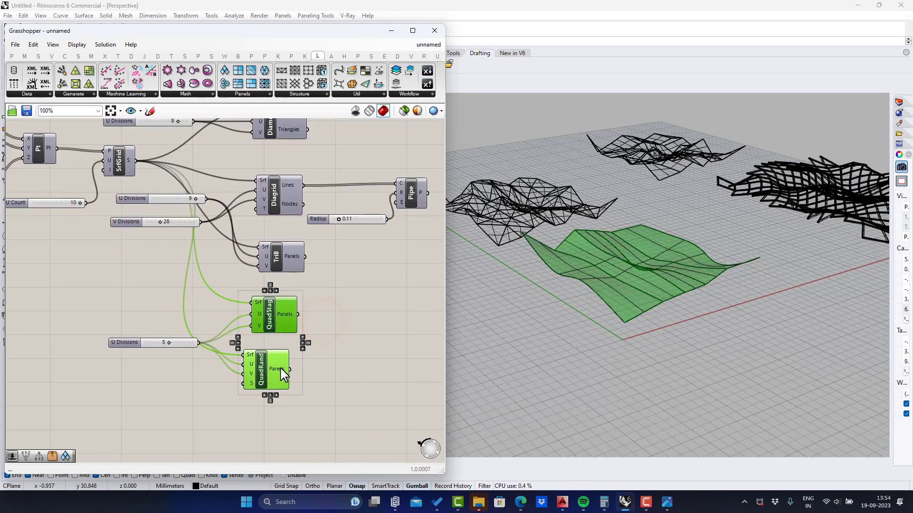
middle_click(280, 367)
click(310, 334)
click(331, 342)
scroll(317, 284, down, 3)
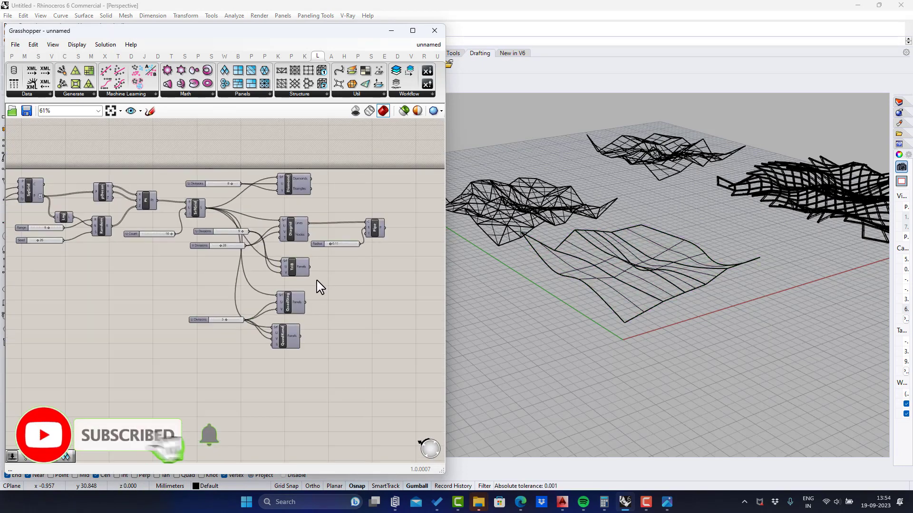
scroll(402, 212, up, 1)
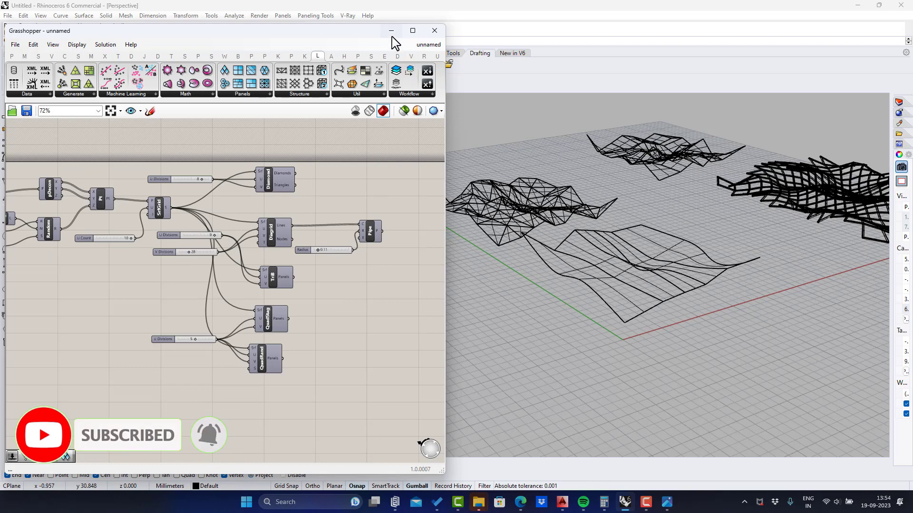
Step: Minimize the Grasshopper window and set the Perspective viewport to the Rendered display mode
click(390, 31)
click(70, 97)
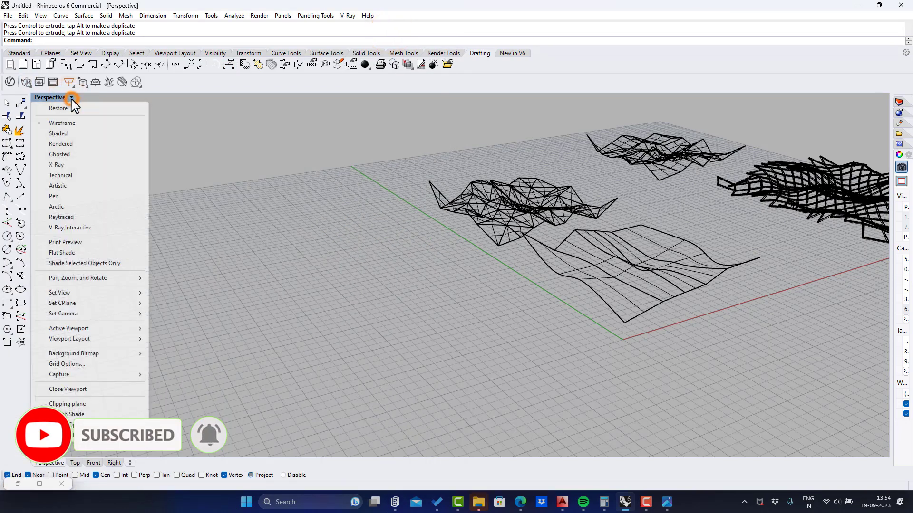
click(67, 145)
shift+right_drag(460, 239, 411, 251)
Step: Set the Perspective viewport to the Shaded display mode and frame the baked panel surfaces closer
click(71, 97)
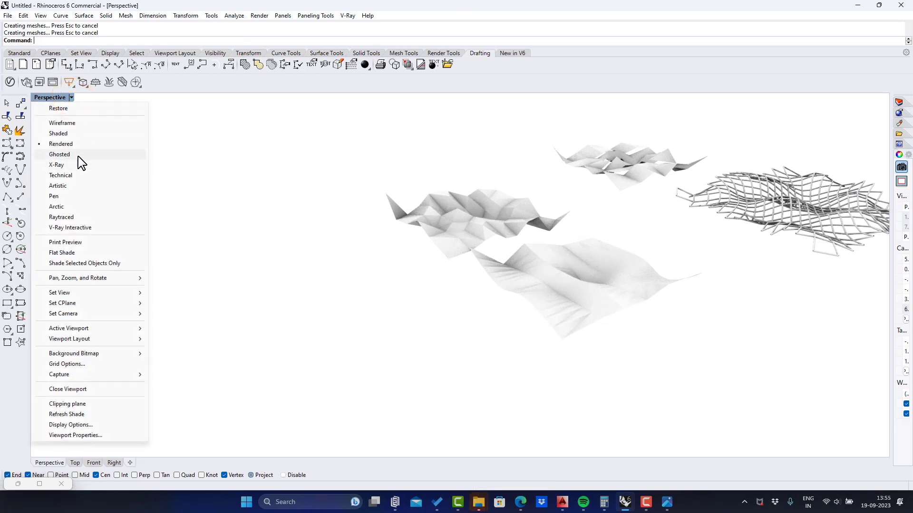
click(80, 135)
shift+right_drag(476, 233, 397, 262)
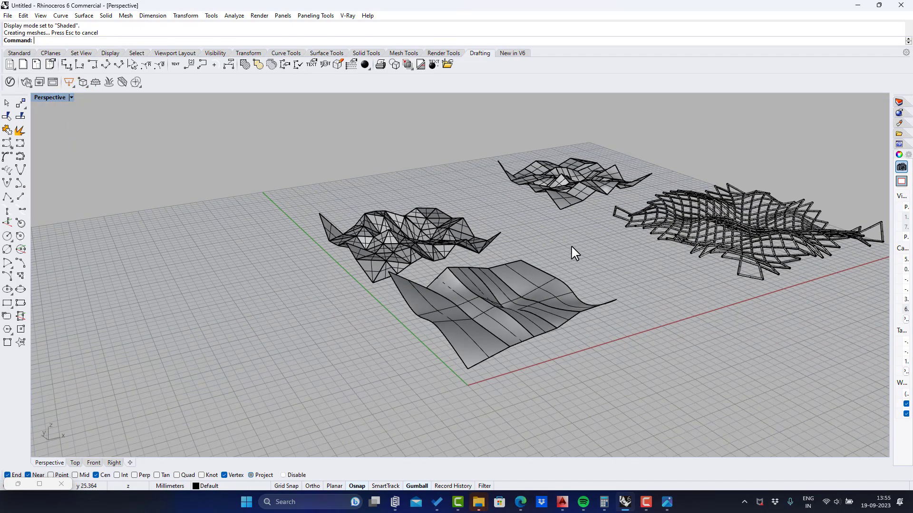
scroll(572, 249, up, 3)
right_drag(472, 266, 484, 264)
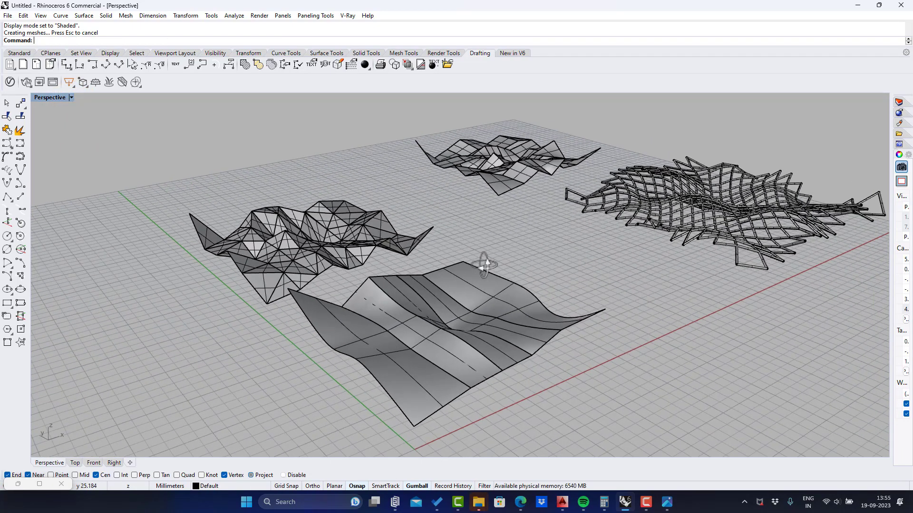
Step: Set the Perspective viewport to the Artistic display mode
click(71, 98)
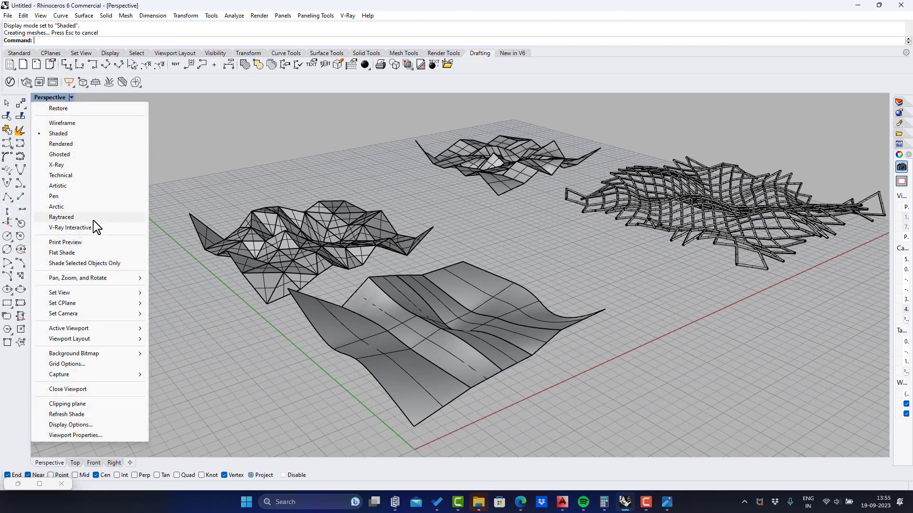
click(84, 186)
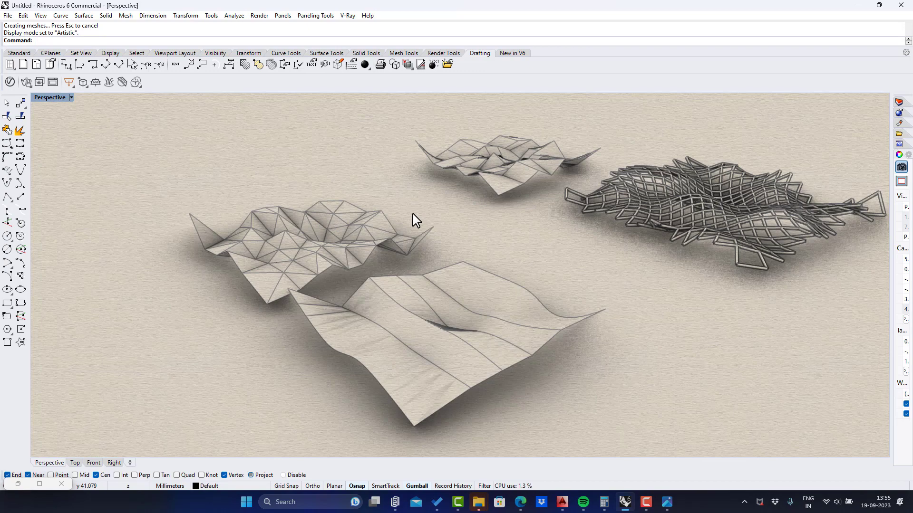
mouse_move(416, 220)
right_down()
mouse_move(426, 226)
mouse_move(409, 219)
right_up()
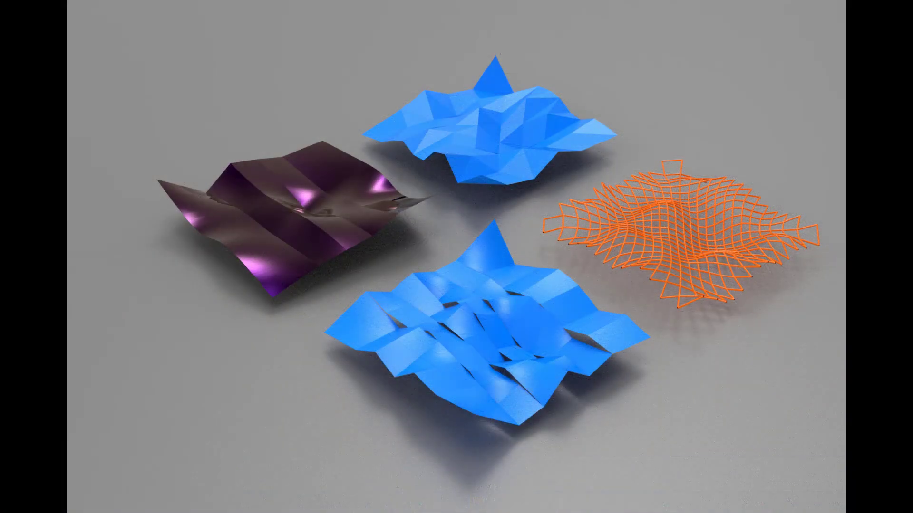